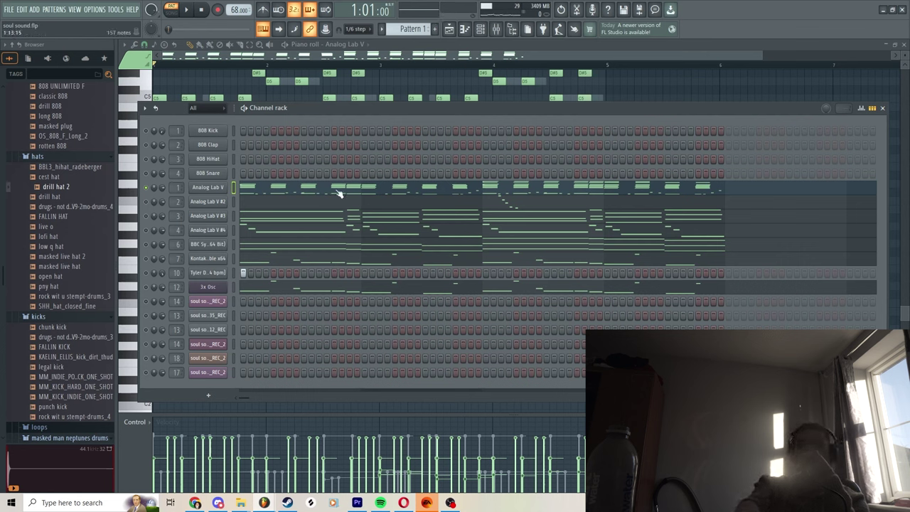
- Show the Pattern 1 playlist arrangement behind the channel rack
{"action": "key", "text": "F5"}
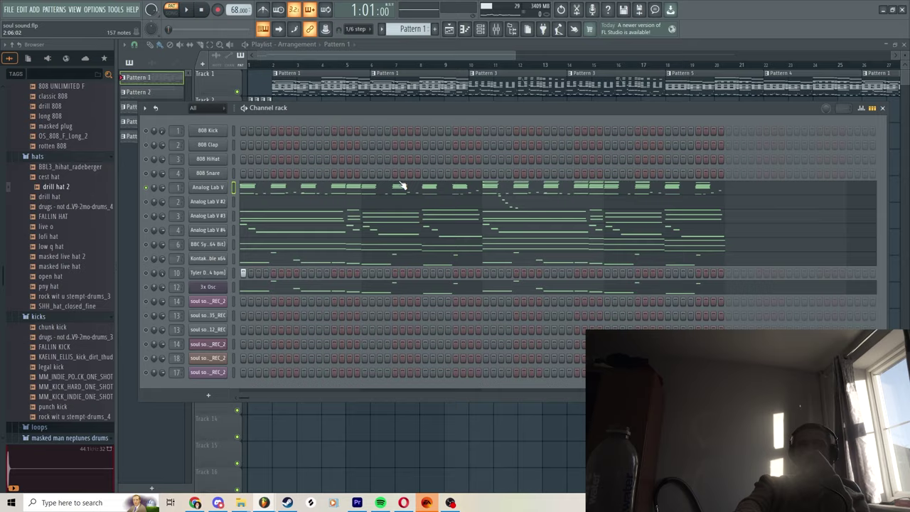
- Open the first Analog Lab V channel's piano roll and play its stacked chords, then stop
{"action": "left_click", "coordinate": [402, 186]}
{"action": "scroll", "coordinate": [316, 304], "scroll_direction": "up", "scroll_amount": 2}
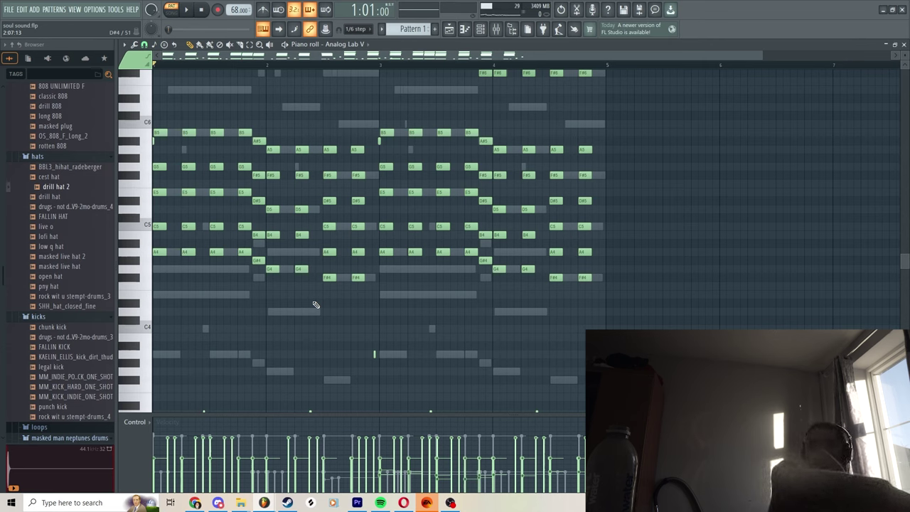
{"action": "key", "text": "space"}
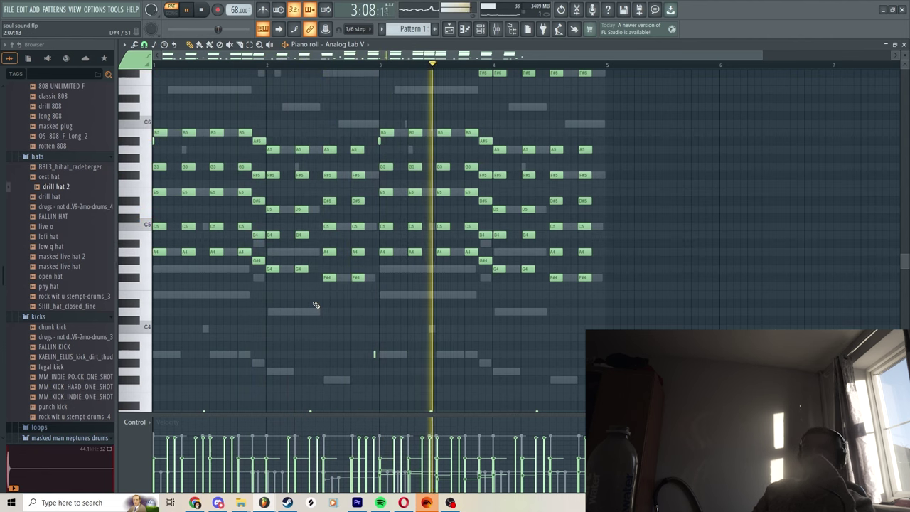
{"action": "scroll", "coordinate": [504, 325], "scroll_direction": "down", "scroll_amount": 6}
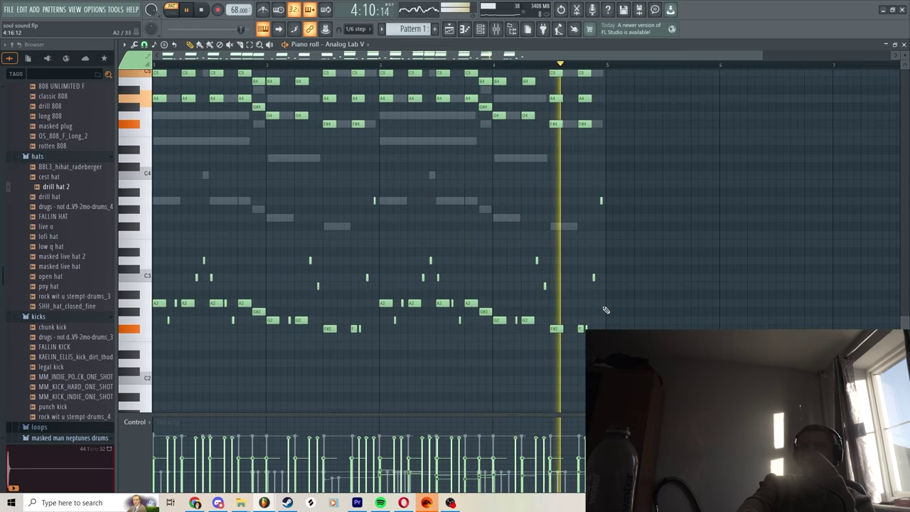
{"action": "left_click", "coordinate": [211, 12]}
{"action": "scroll", "coordinate": [557, 296], "scroll_direction": "up", "scroll_amount": 2}
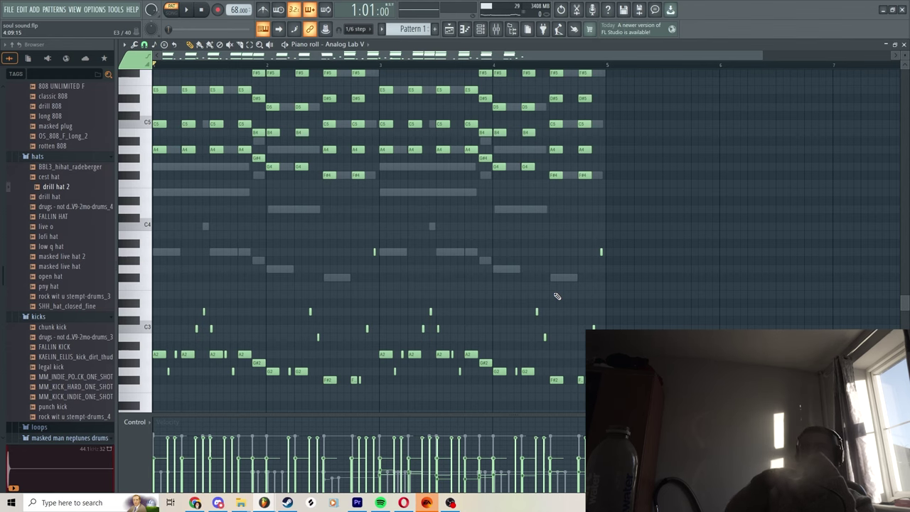
{"action": "scroll", "coordinate": [557, 296], "scroll_direction": "up", "scroll_amount": 5}
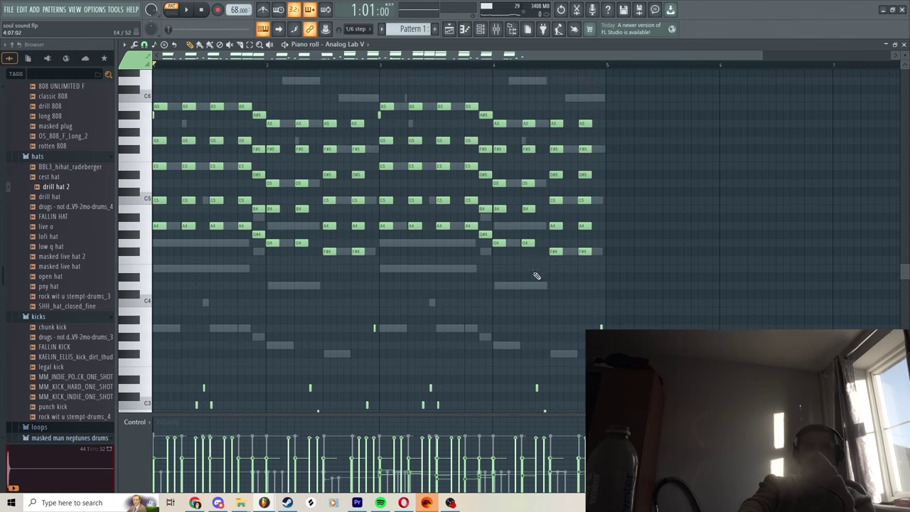
{"action": "scroll", "coordinate": [284, 181], "scroll_direction": "up", "scroll_amount": 2}
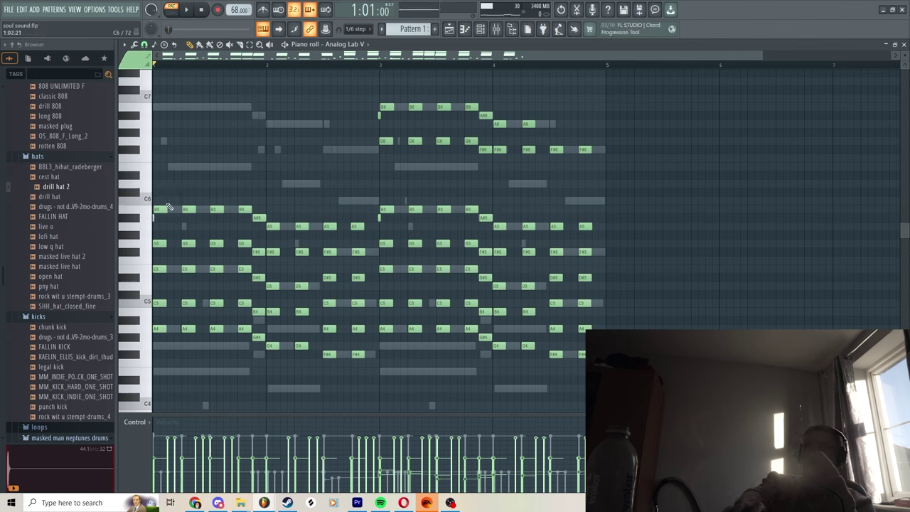
- Select Analog Lab V #2 in the channel rack and open its piano roll
{"action": "left_click", "coordinate": [481, 29]}
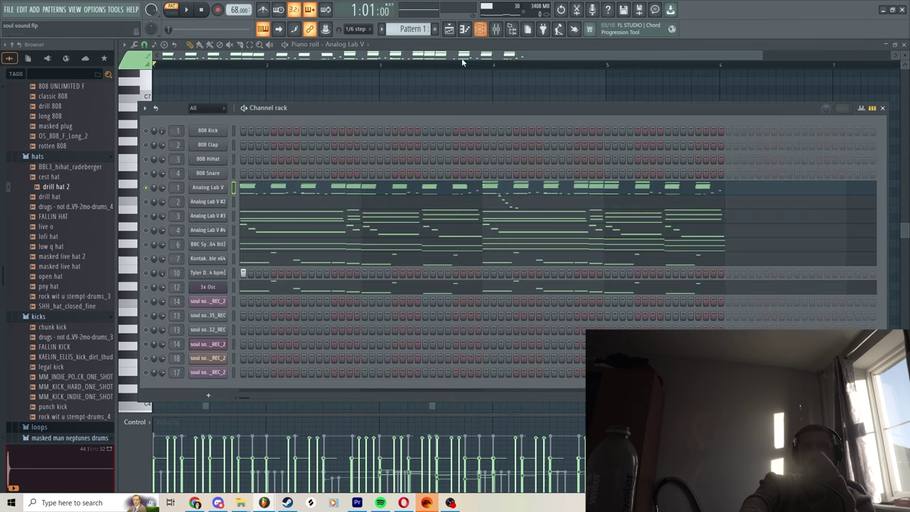
{"action": "left_click", "coordinate": [145, 202]}
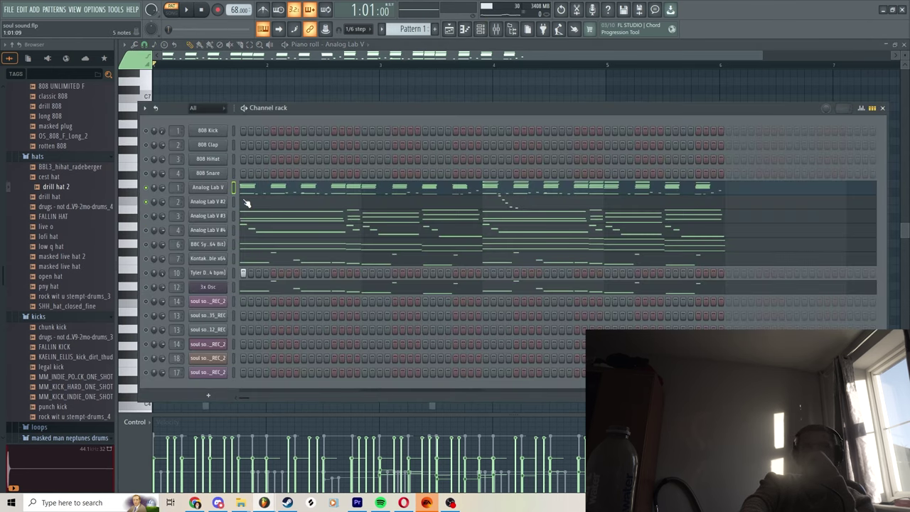
{"action": "left_click", "coordinate": [247, 207]}
{"action": "scroll", "coordinate": [278, 182], "scroll_direction": "up", "scroll_amount": 3}
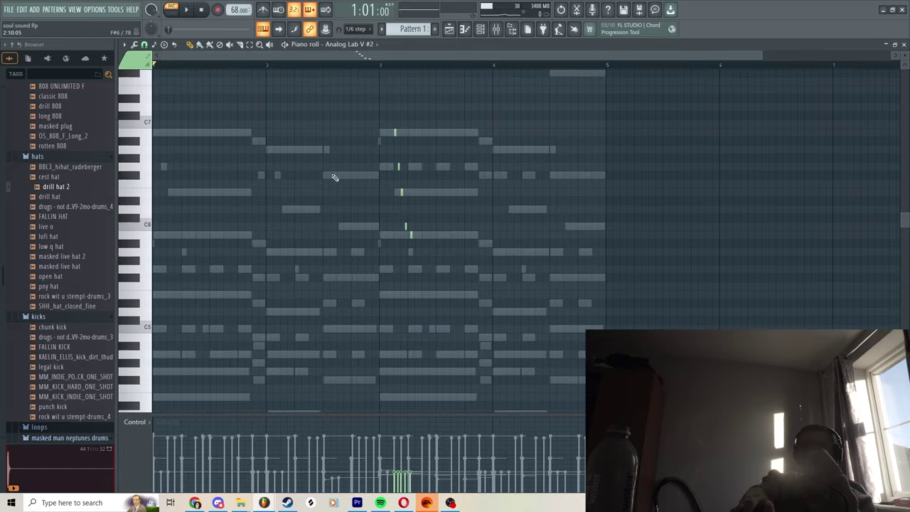
- Play Analog Lab V #2 from bar 3, stop, and reset to the pattern start
{"action": "left_click_drag", "start_coordinate": [386, 65], "coordinate": [380, 65]}
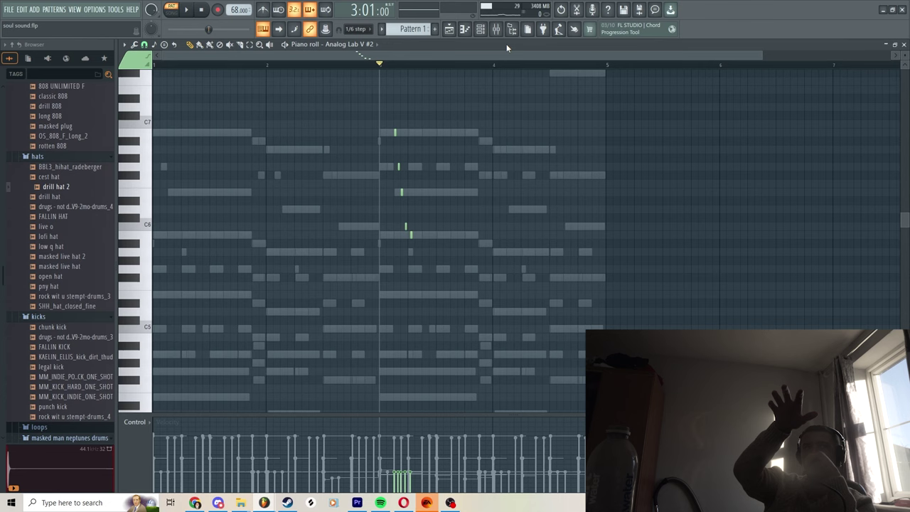
{"action": "key", "text": "space"}
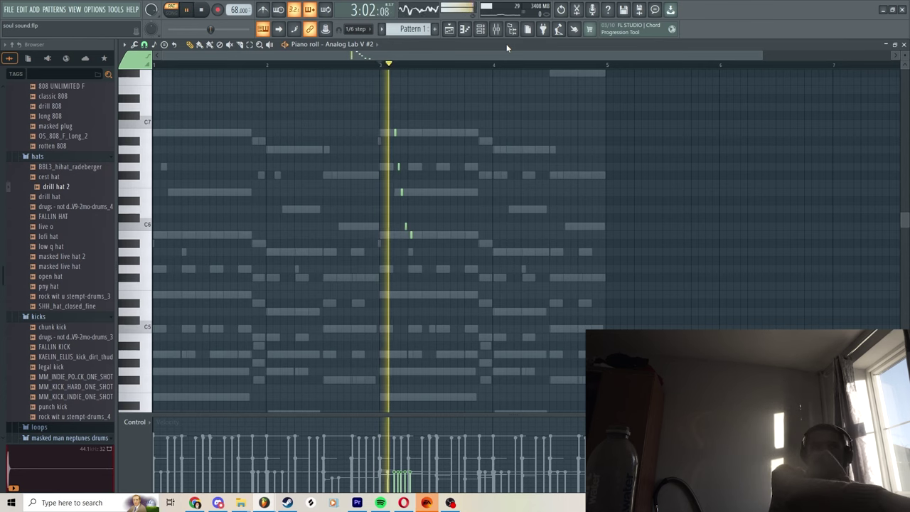
{"action": "key", "text": "space"}
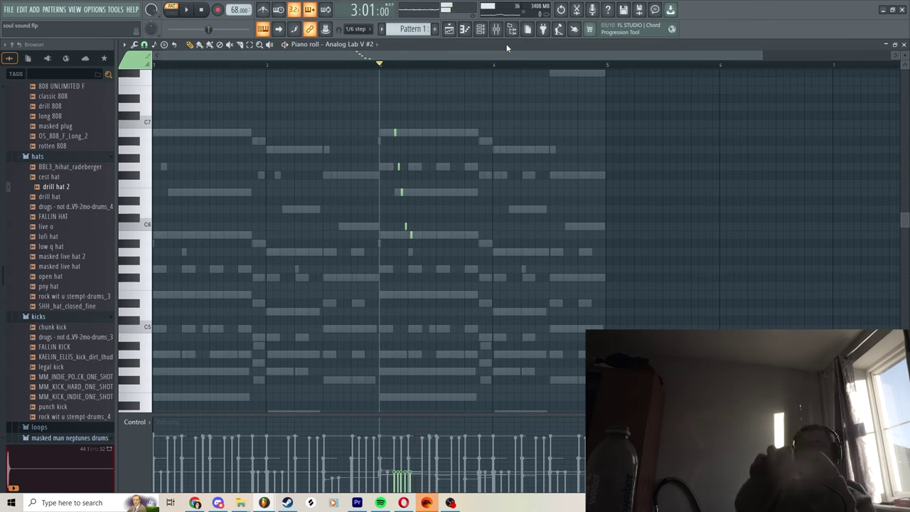
{"action": "key", "text": "Home"}
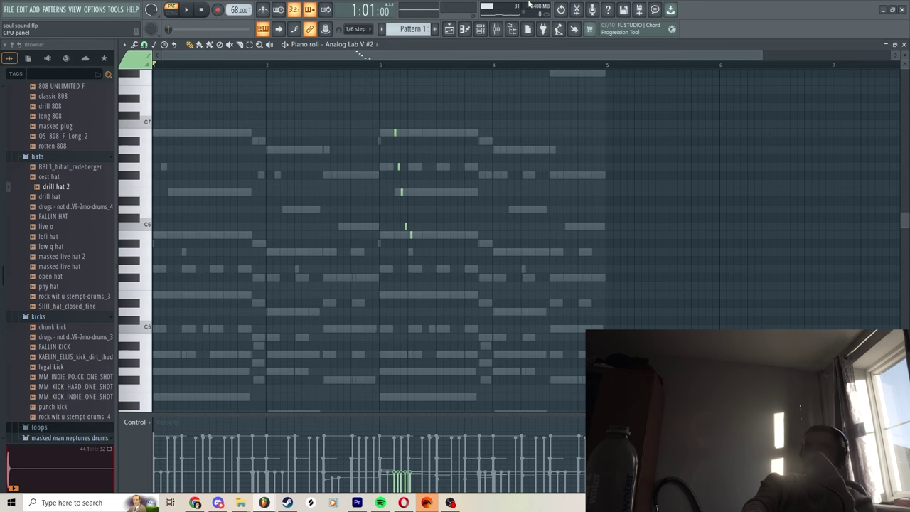
{"action": "left_click", "coordinate": [480, 29]}
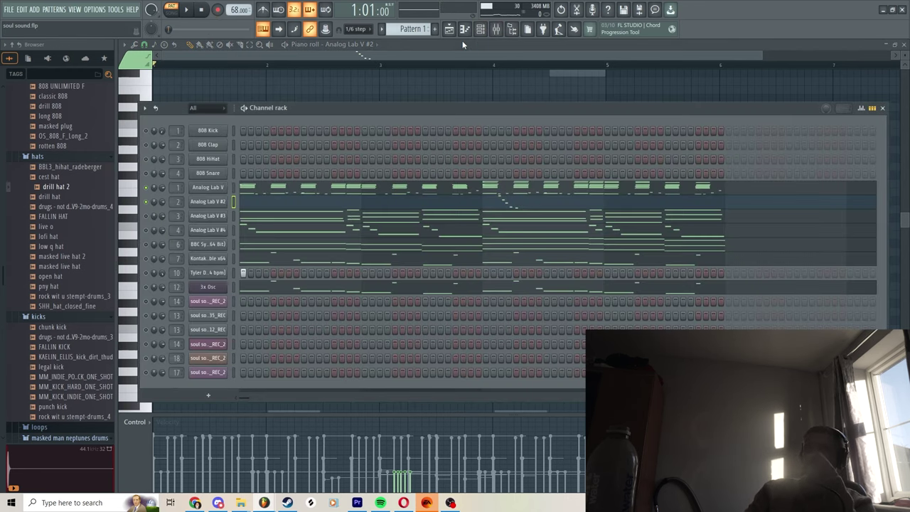
- Unmute Analog Lab V #3 and play its chord notes in the piano roll, then stop
{"action": "left_click", "coordinate": [146, 215]}
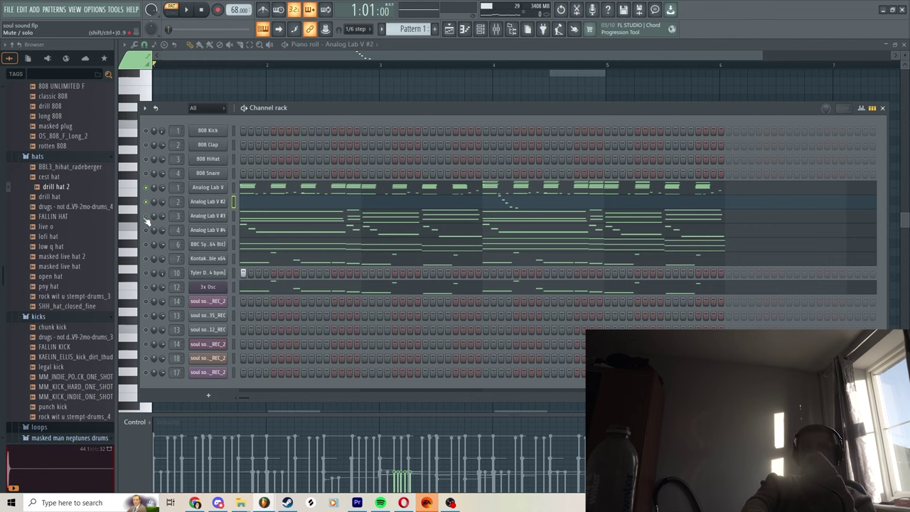
{"action": "left_click", "coordinate": [233, 216]}
{"action": "key", "text": "space"}
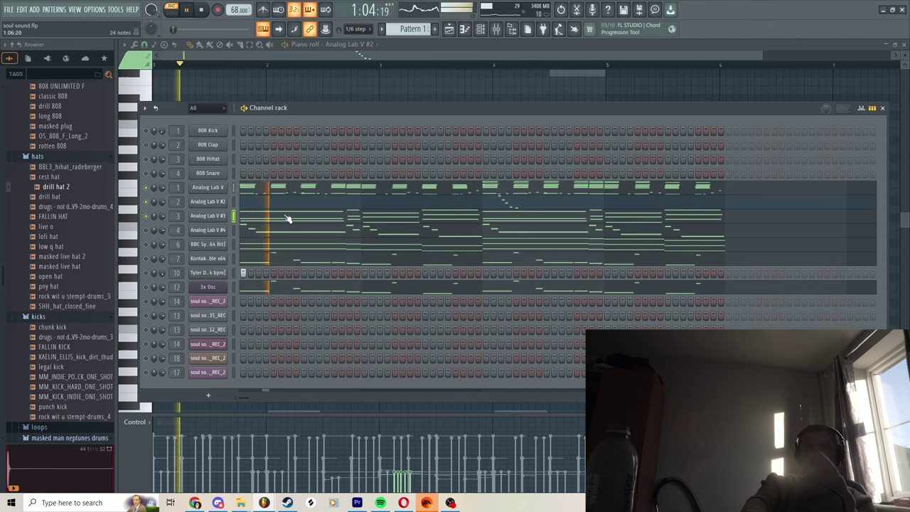
{"action": "left_click", "coordinate": [288, 218]}
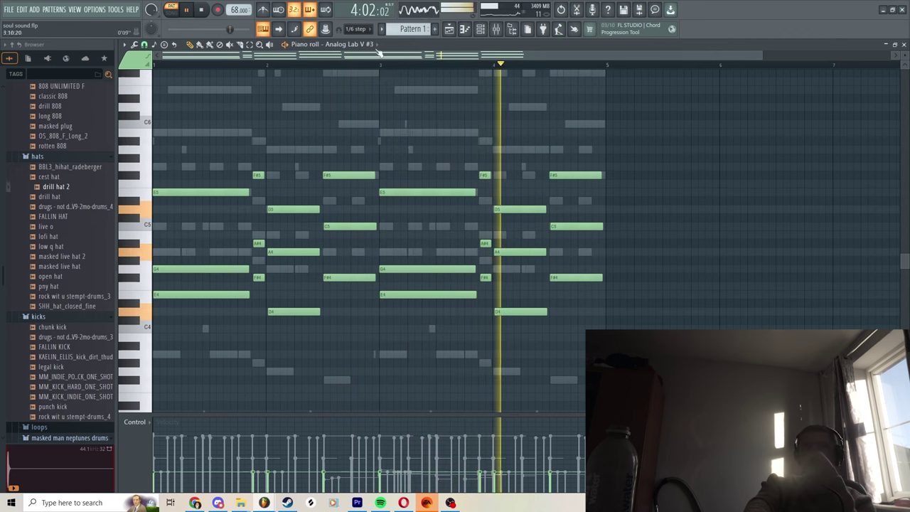
{"action": "left_click", "coordinate": [203, 12]}
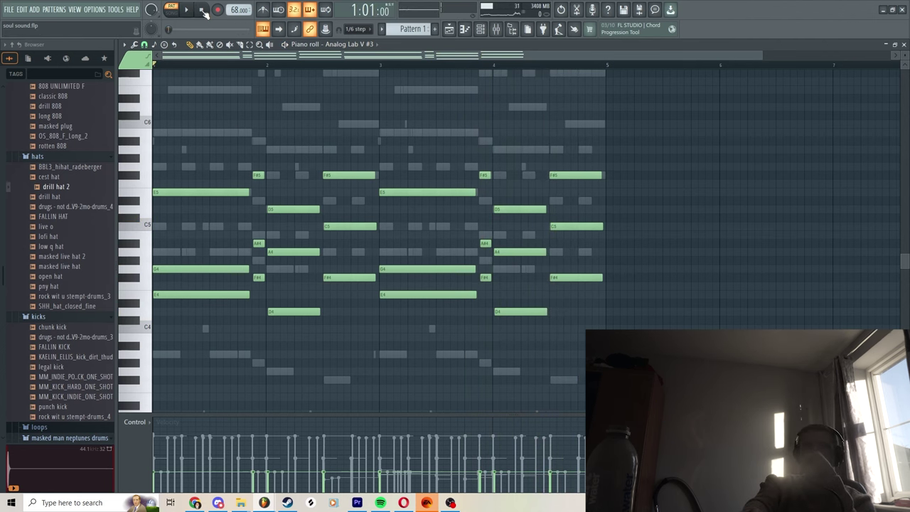
{"action": "left_click", "coordinate": [489, 29]}
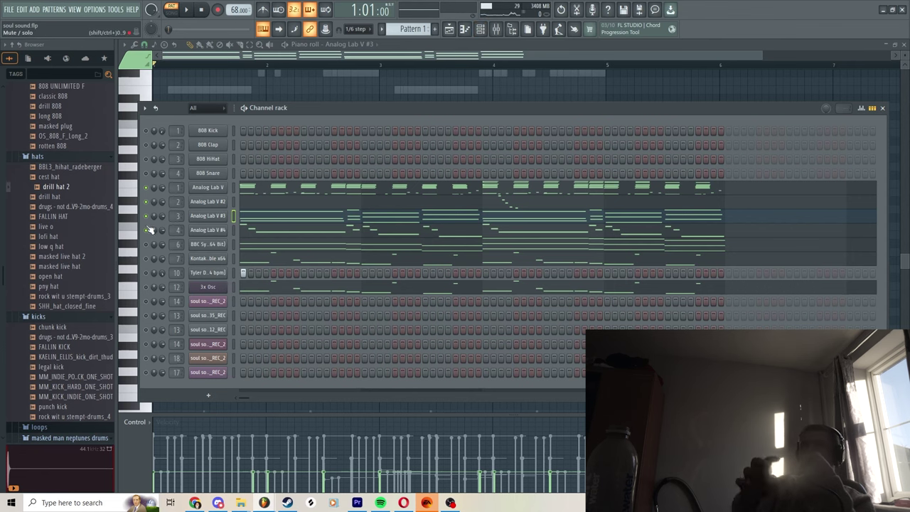
- Play Analog Lab V #4's high melody line across the first four bars, then stop
{"action": "left_click", "coordinate": [245, 230]}
{"action": "key", "text": "space"}
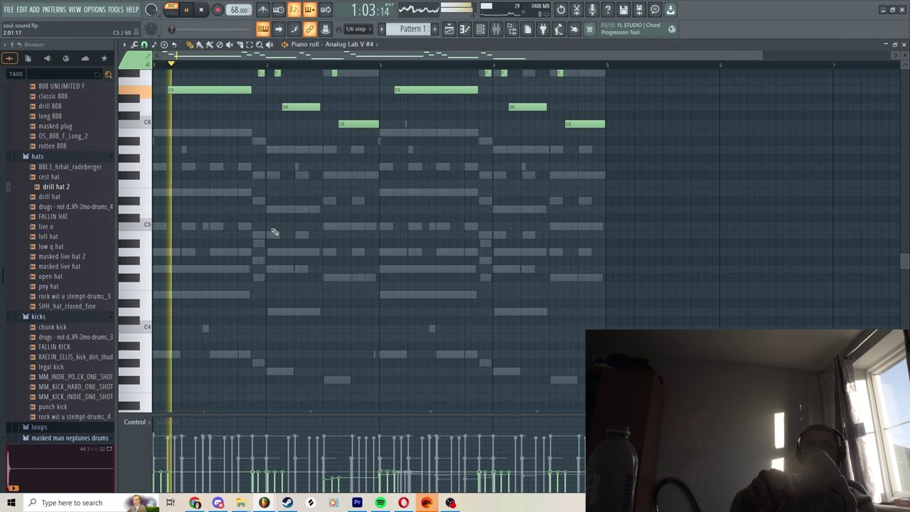
{"action": "scroll", "coordinate": [287, 192], "scroll_direction": "up", "scroll_amount": 2}
{"action": "scroll", "coordinate": [286, 192], "scroll_direction": "up", "scroll_amount": 2}
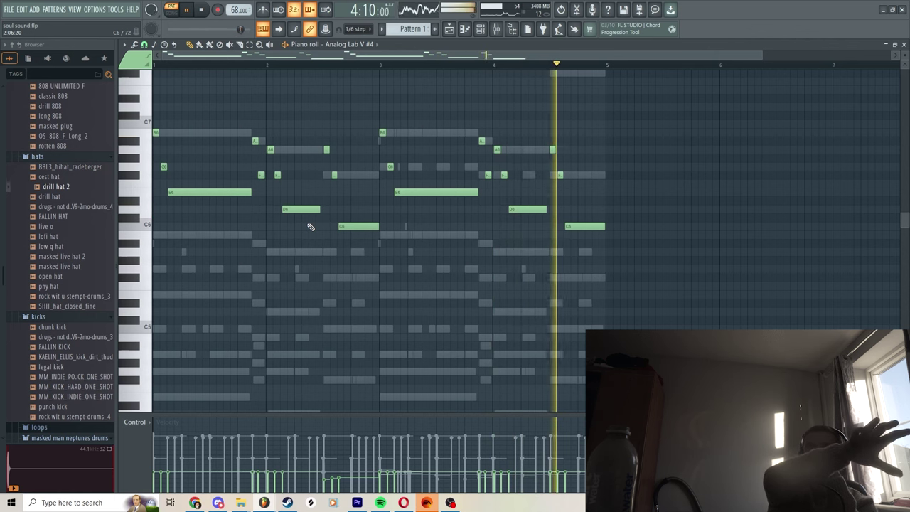
{"action": "key", "text": "space"}
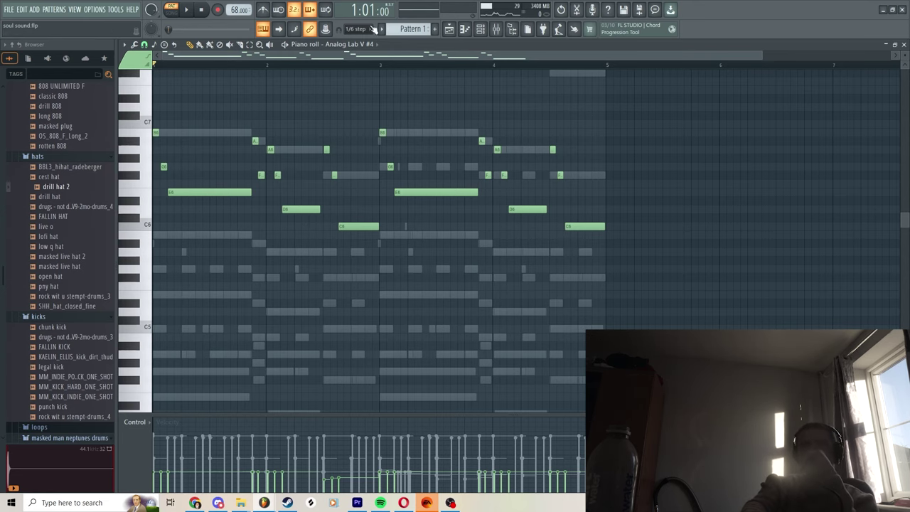
- View the presets loaded on the first and second Analog Lab V channels
{"action": "left_click", "coordinate": [481, 30]}
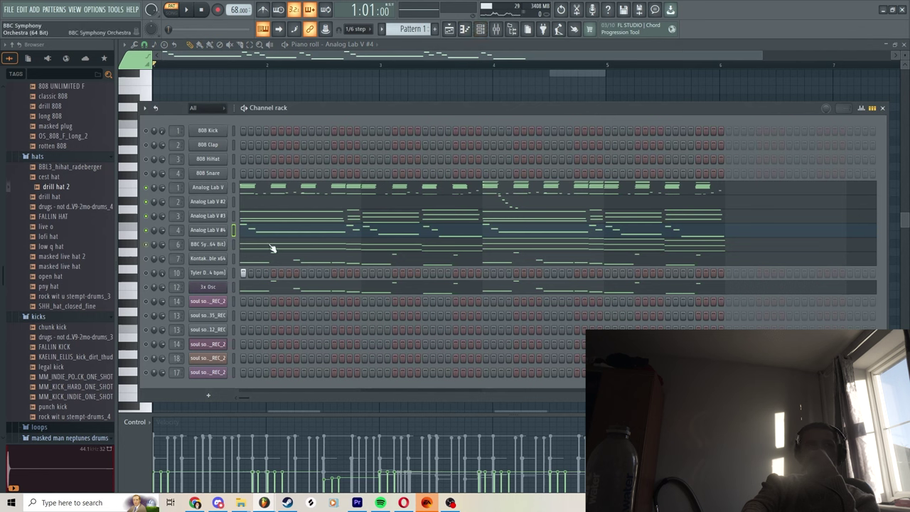
{"action": "left_click", "coordinate": [210, 187]}
{"action": "scroll", "coordinate": [589, 220], "scroll_direction": "down", "scroll_amount": 3}
{"action": "scroll", "coordinate": [607, 203], "scroll_direction": "up", "scroll_amount": 3}
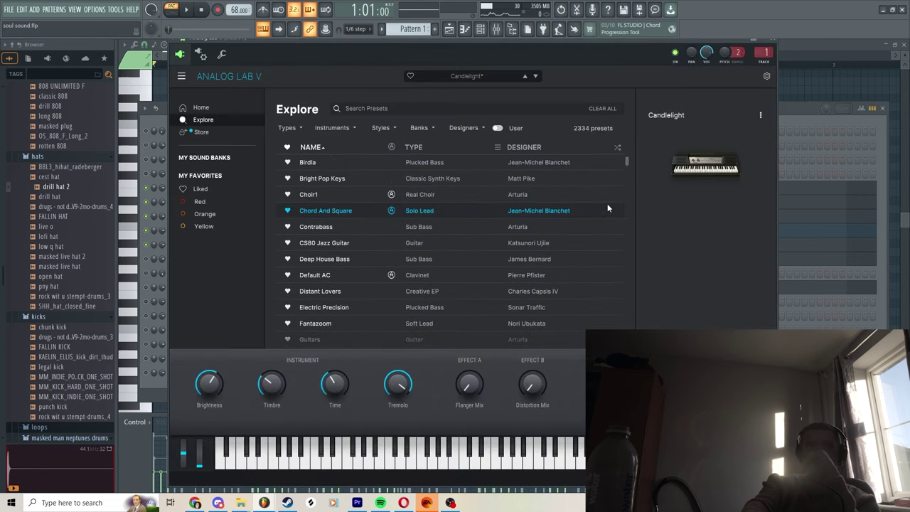
{"action": "left_click", "coordinate": [808, 108]}
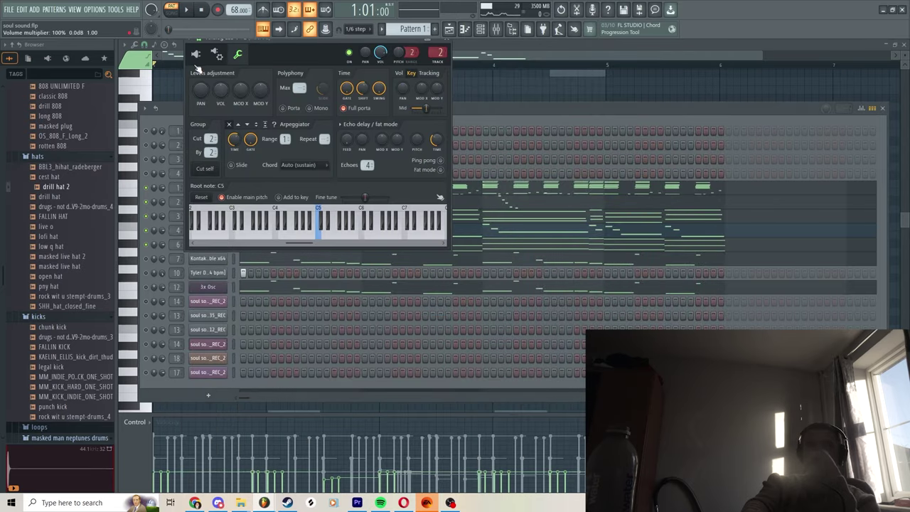
{"action": "left_click", "coordinate": [196, 54]}
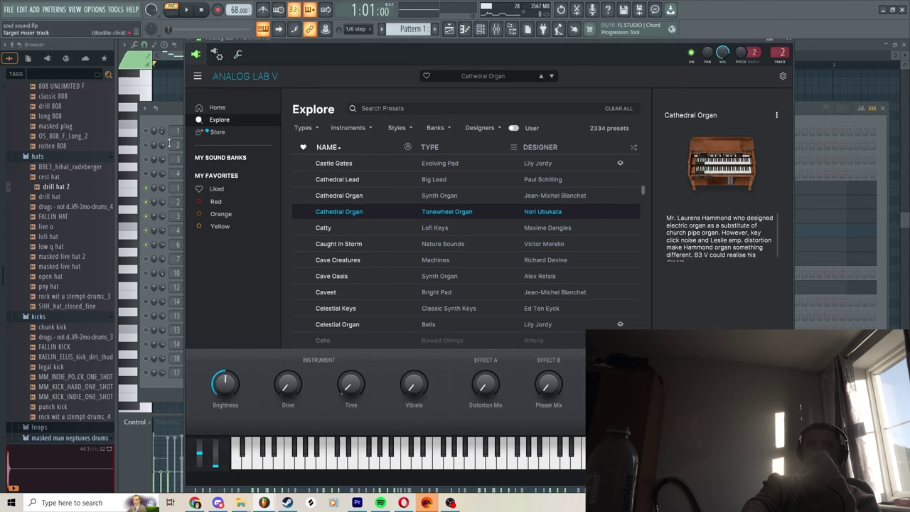
{"action": "left_click", "coordinate": [180, 122]}
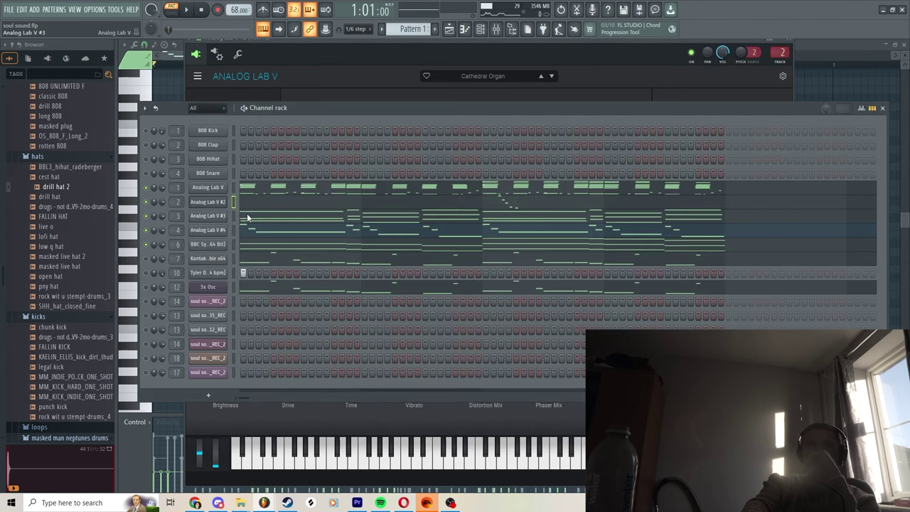
- View the Analog Lab V #3 and #4 preset windows, ending on the channel rack
{"action": "left_click", "coordinate": [208, 215]}
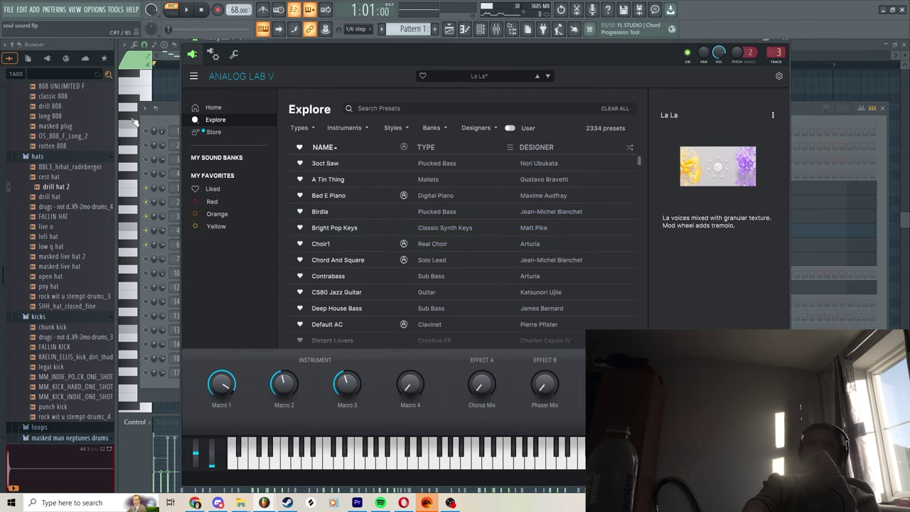
{"action": "left_click", "coordinate": [169, 112]}
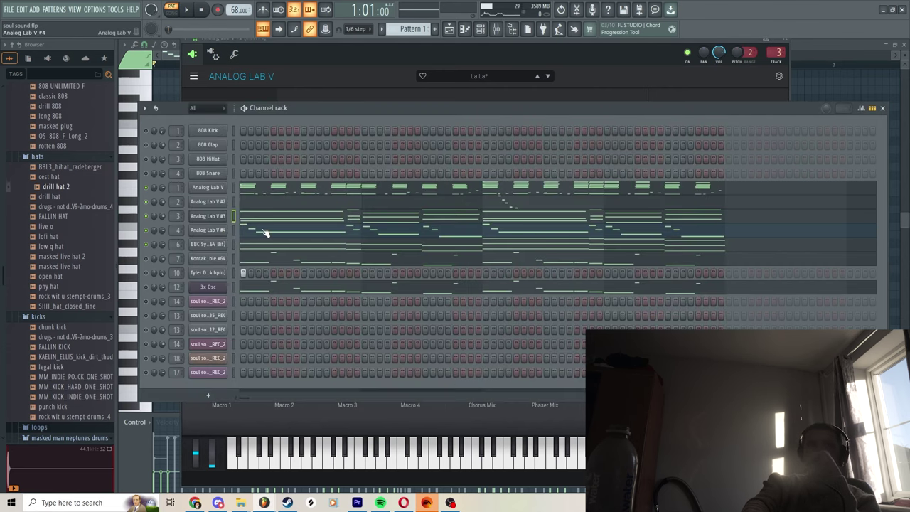
{"action": "left_click", "coordinate": [213, 231]}
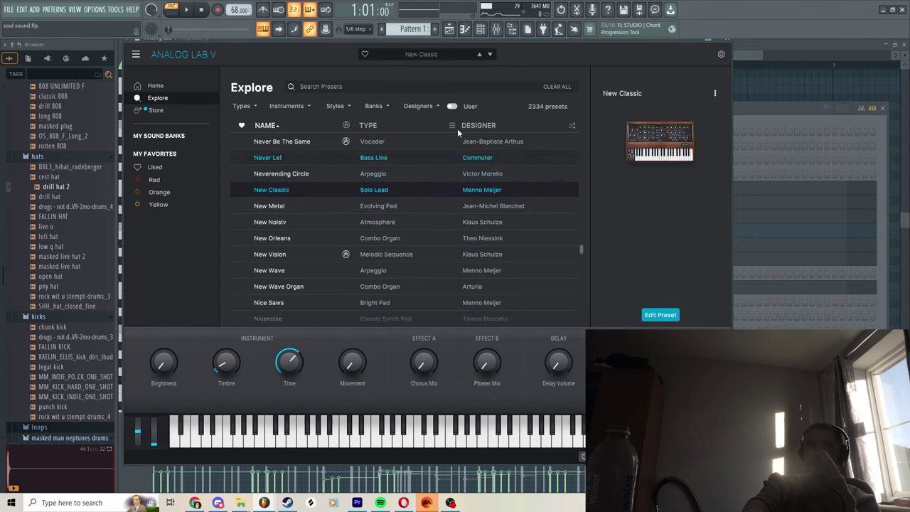
{"action": "left_click", "coordinate": [769, 111]}
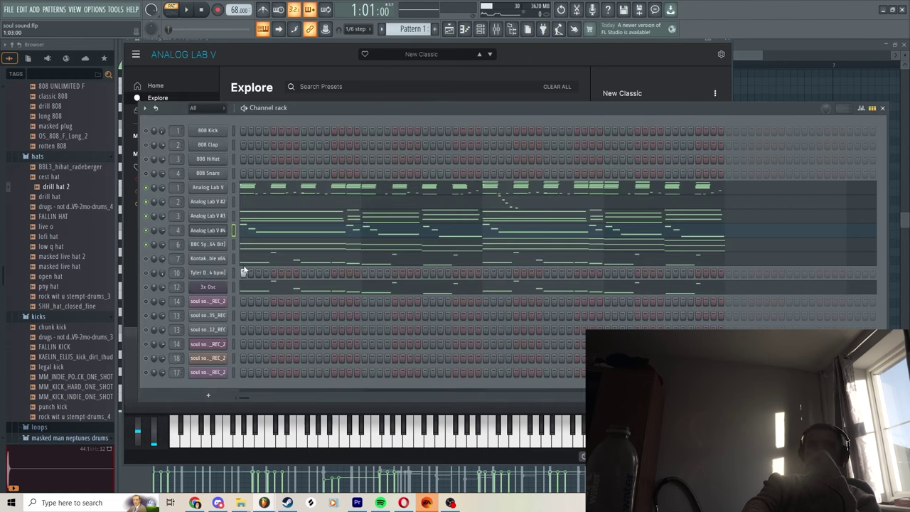
- Inspect the BBC Symphony Orchestra Violins 1 plugin, then show its mixer track Insert 6
{"action": "key", "text": "Down"}
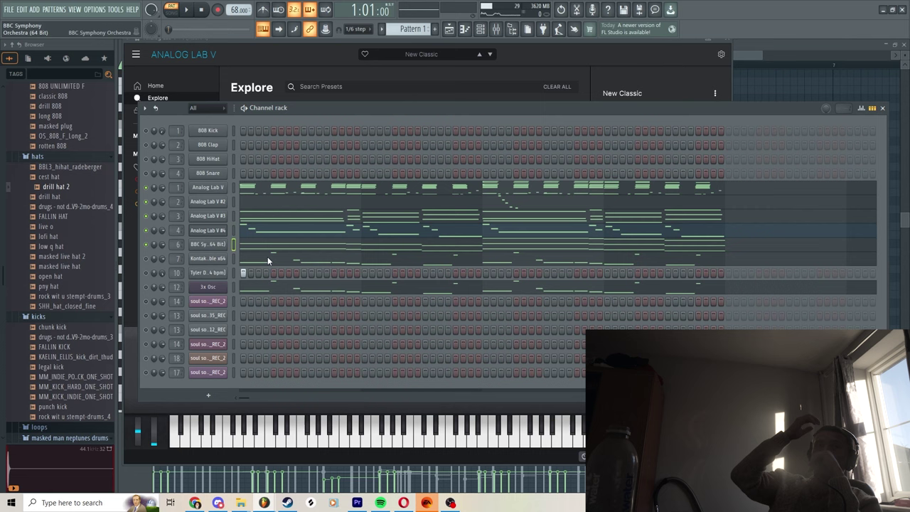
{"action": "key", "text": "Return"}
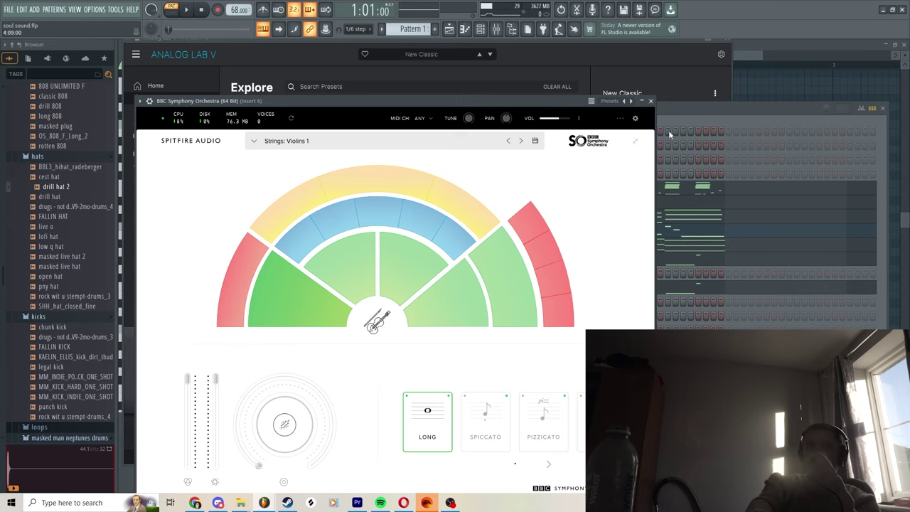
{"action": "left_click", "coordinate": [676, 109]}
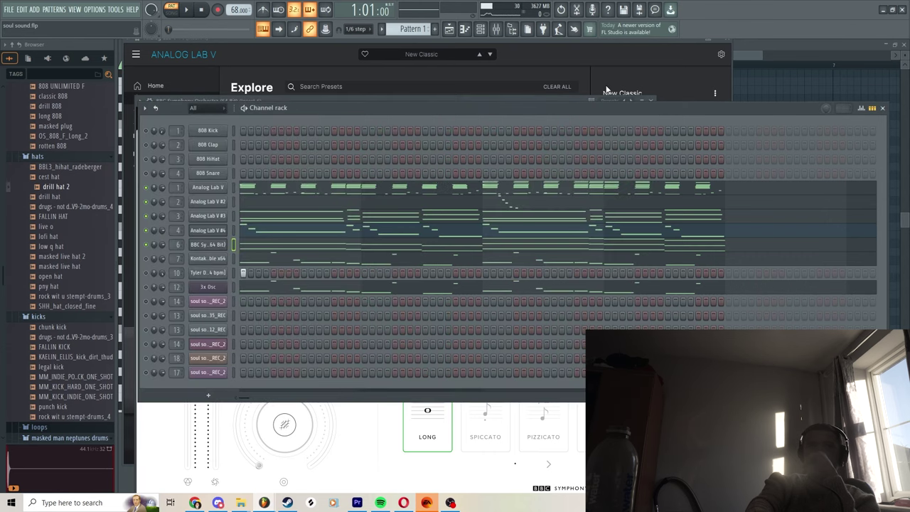
{"action": "key", "text": "F9"}
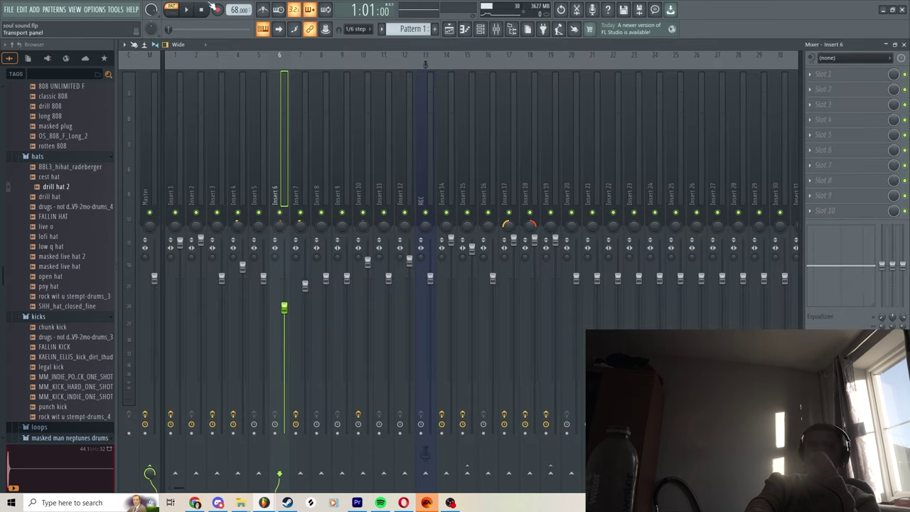
- Select mixer Insert 6, then play and stop the BBC Symphony Orchestra melody in its piano roll
{"action": "key", "text": "Left"}
{"action": "key", "text": "Left"}
{"action": "key", "text": "Left"}
{"action": "key", "text": "Left"}
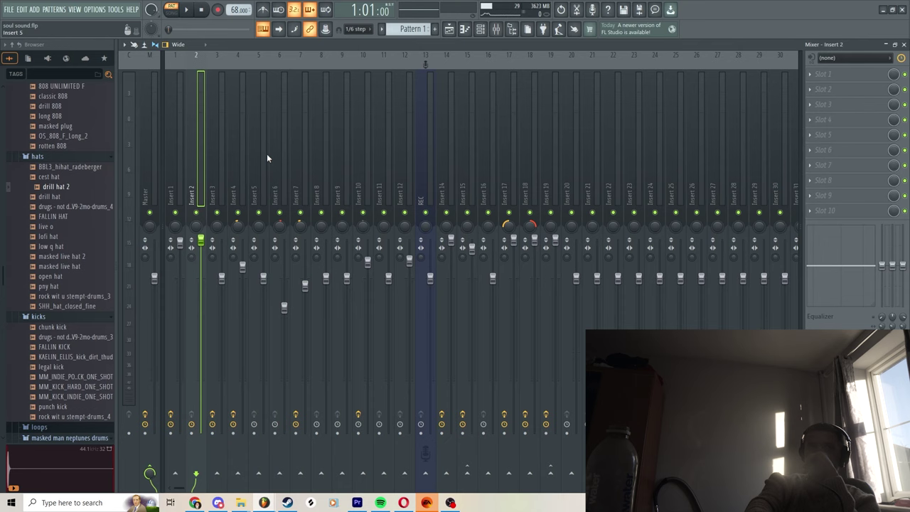
{"action": "left_click", "coordinate": [281, 154]}
{"action": "left_click", "coordinate": [484, 29]}
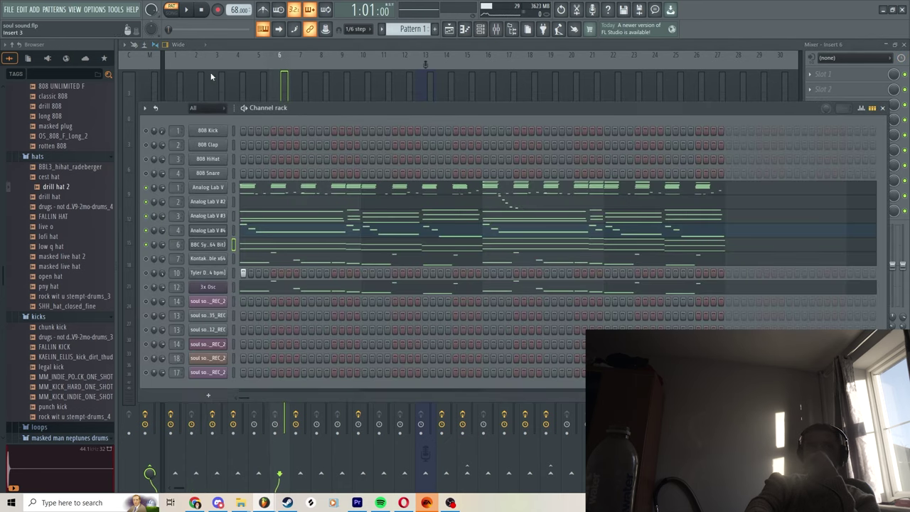
{"action": "left_click", "coordinate": [304, 244]}
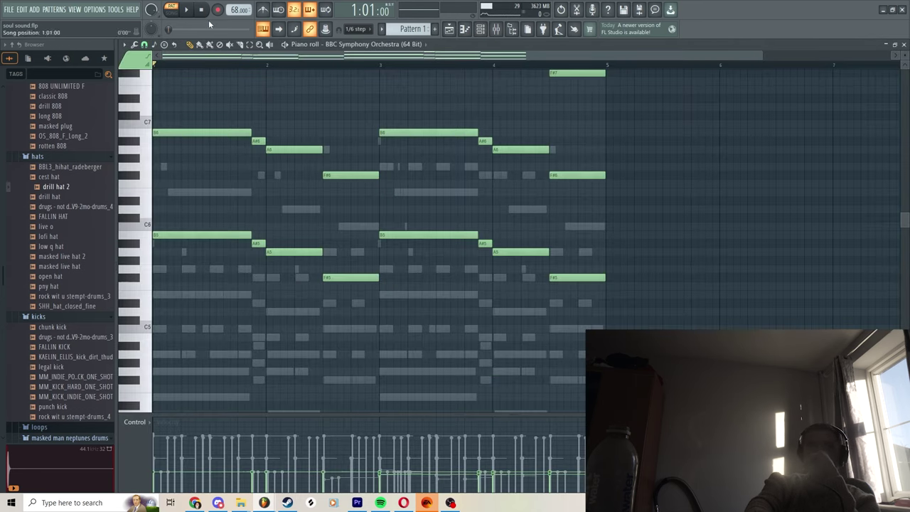
{"action": "key", "text": "space"}
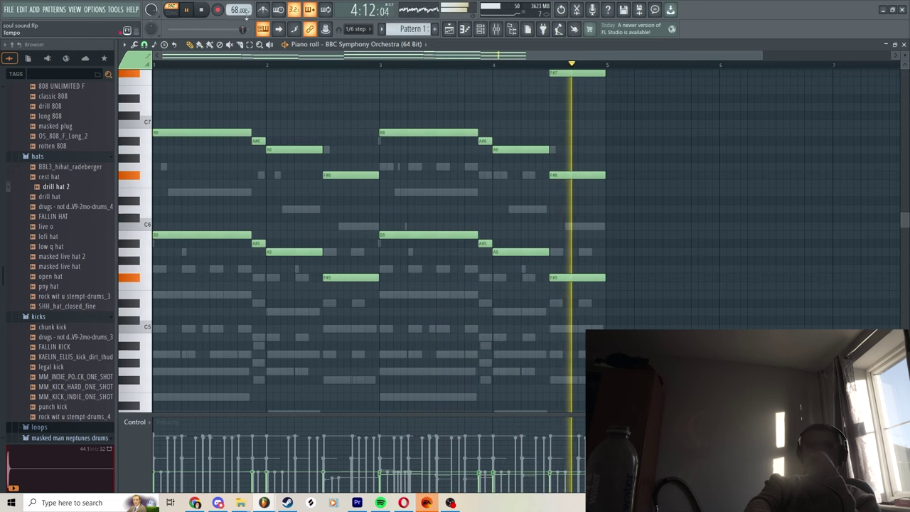
{"action": "left_click", "coordinate": [209, 10]}
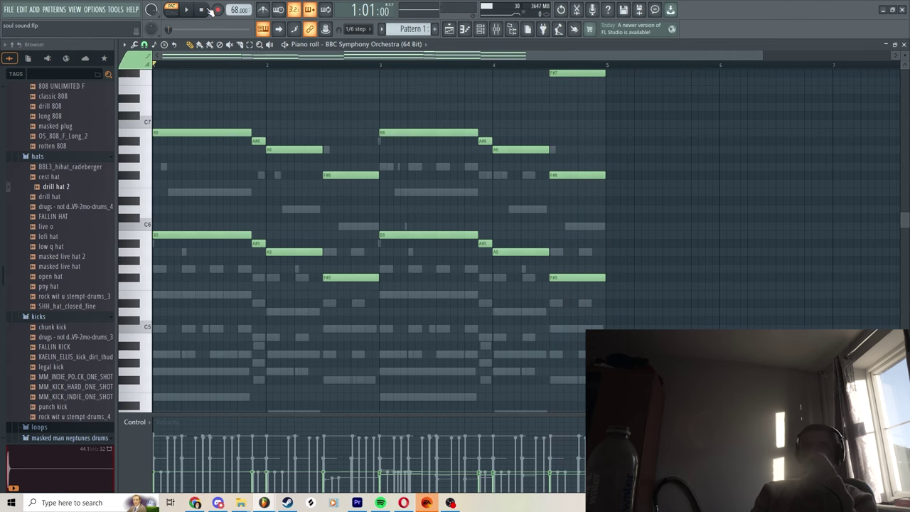
- Open the Analog Lab V channel's chord notes in the piano roll
{"action": "scroll", "coordinate": [337, 175], "scroll_direction": "down", "scroll_amount": 3}
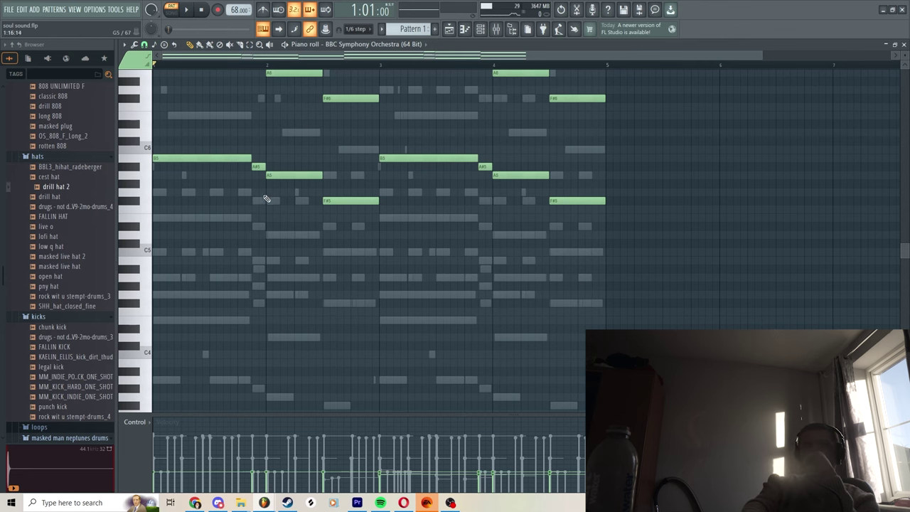
{"action": "left_click", "coordinate": [481, 28]}
{"action": "left_click", "coordinate": [300, 179]}
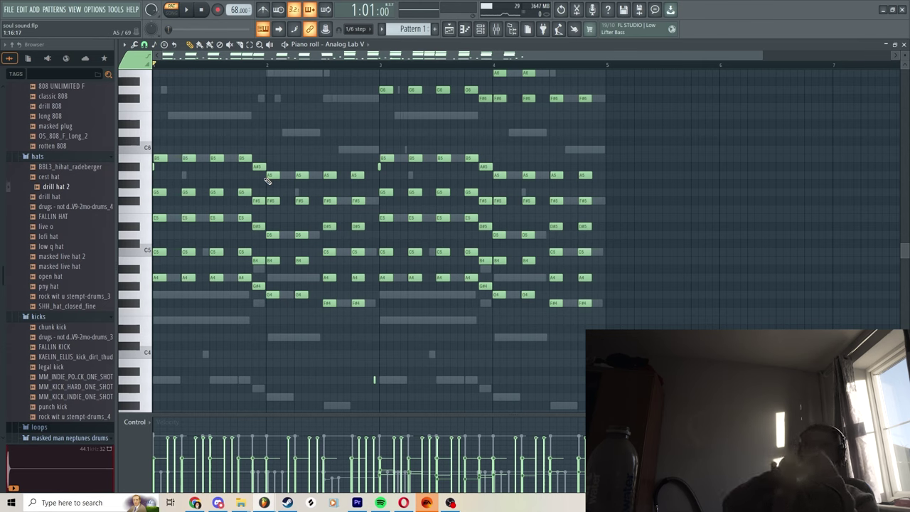
- Play the Kontakt bass part and open the Kontakt Prime Bass instrument window
{"action": "left_click", "coordinate": [481, 29]}
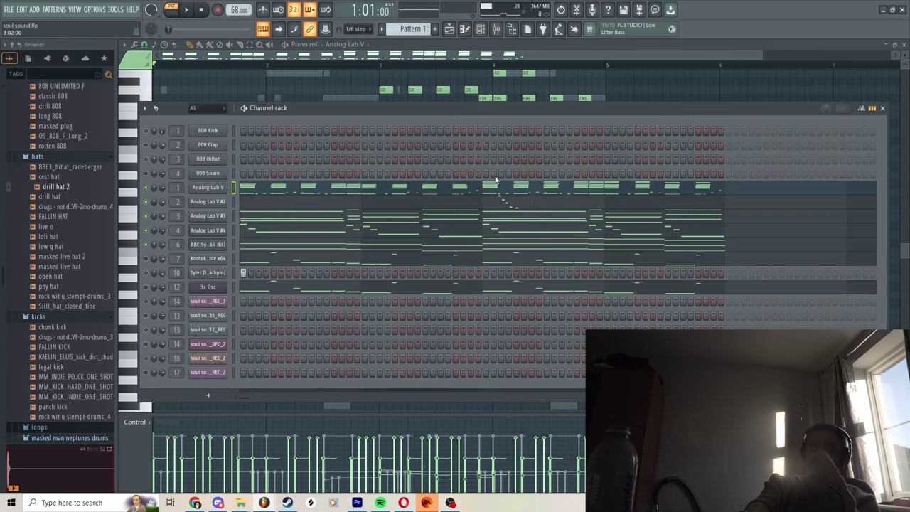
{"action": "left_click", "coordinate": [258, 263]}
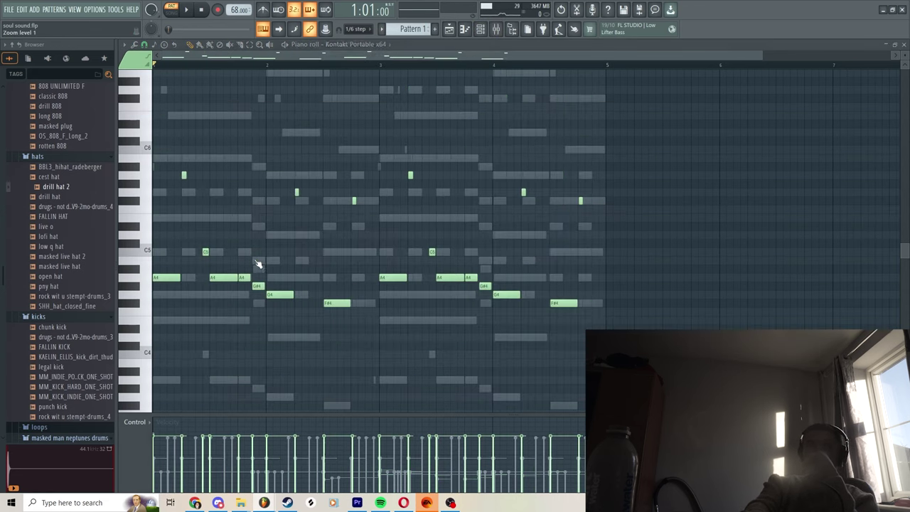
{"action": "key", "text": "space"}
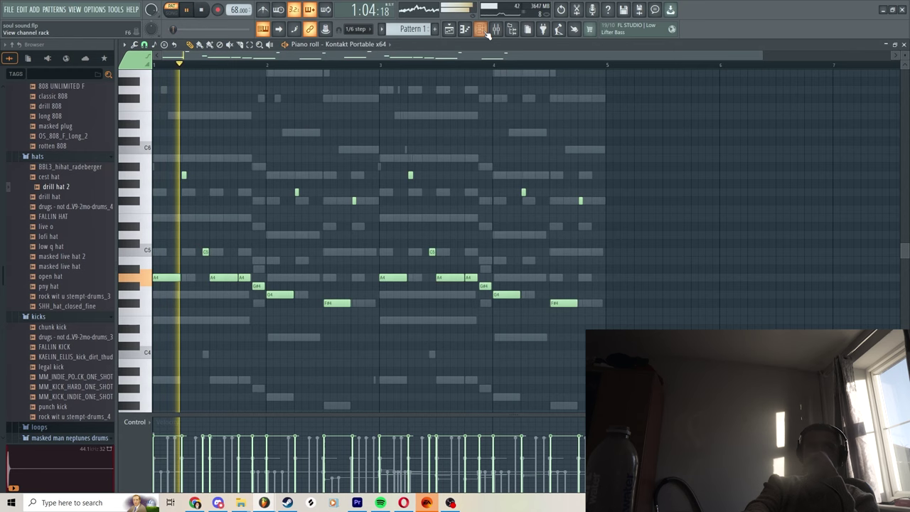
{"action": "key", "text": "F6"}
{"action": "left_click", "coordinate": [217, 261]}
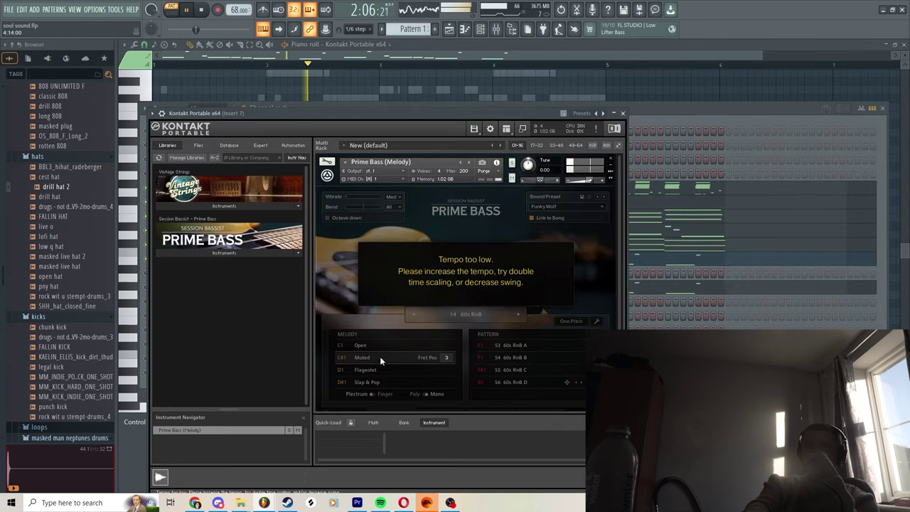
- Check the Fruity Chorus settings on mixer Insert 7, then return to the channel rack
{"action": "left_click", "coordinate": [497, 29]}
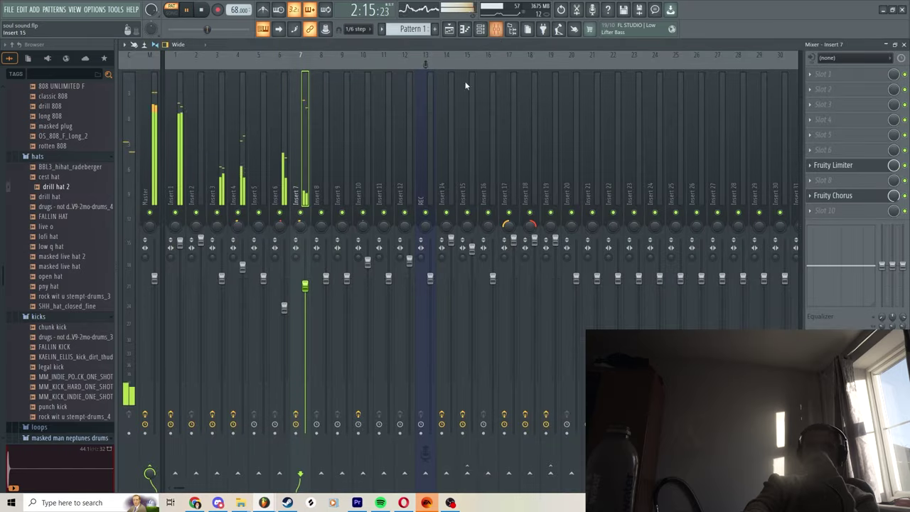
{"action": "left_click", "coordinate": [863, 200]}
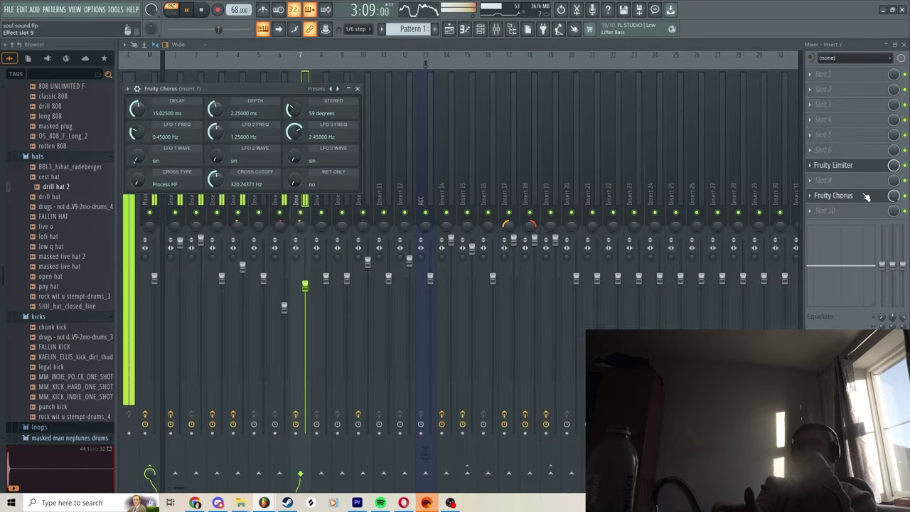
{"action": "left_click", "coordinate": [357, 88]}
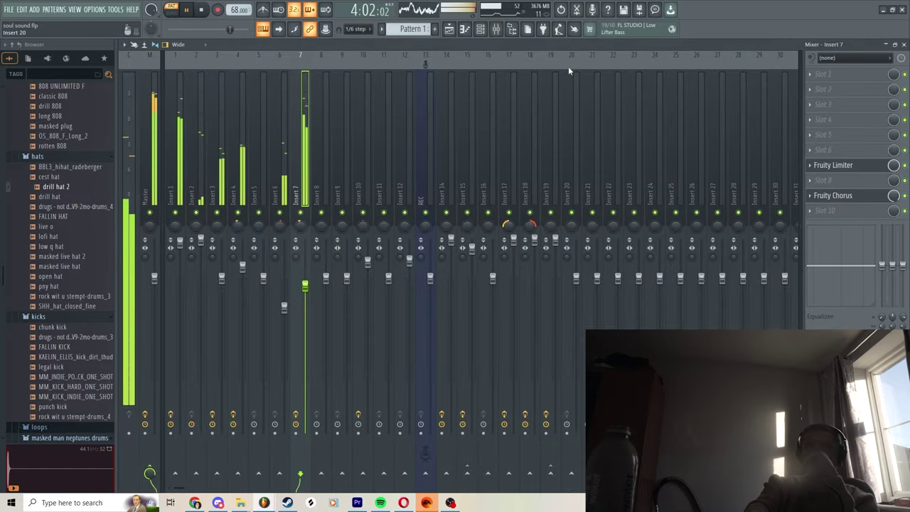
{"action": "left_click", "coordinate": [481, 29]}
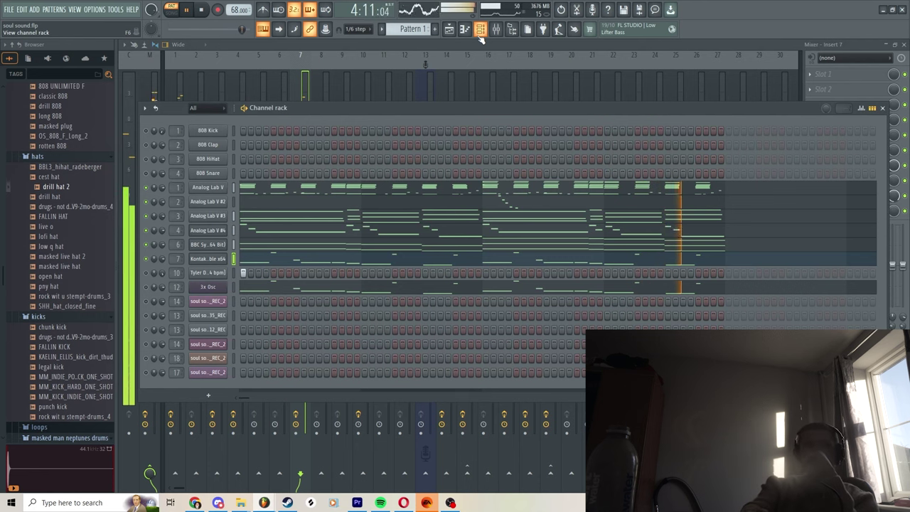
- Stop, replay, and stop the full pattern
{"action": "left_click", "coordinate": [203, 9]}
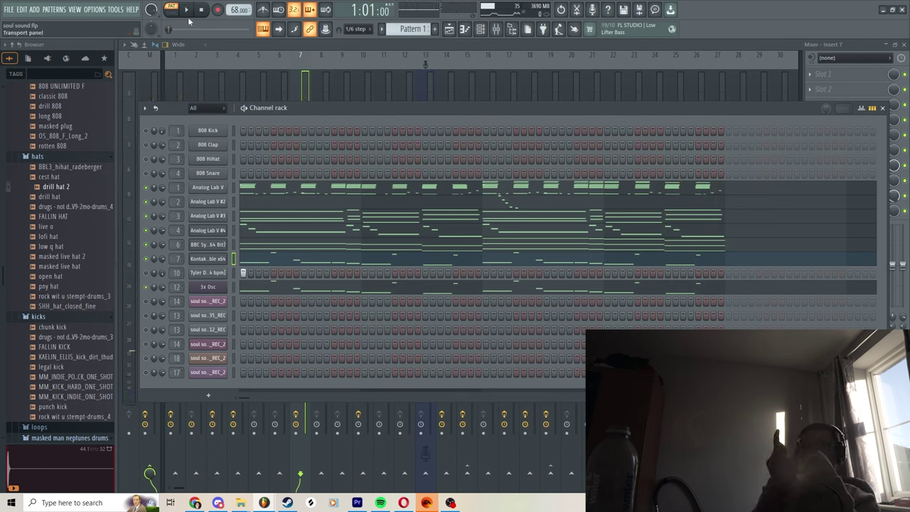
{"action": "key", "text": "space"}
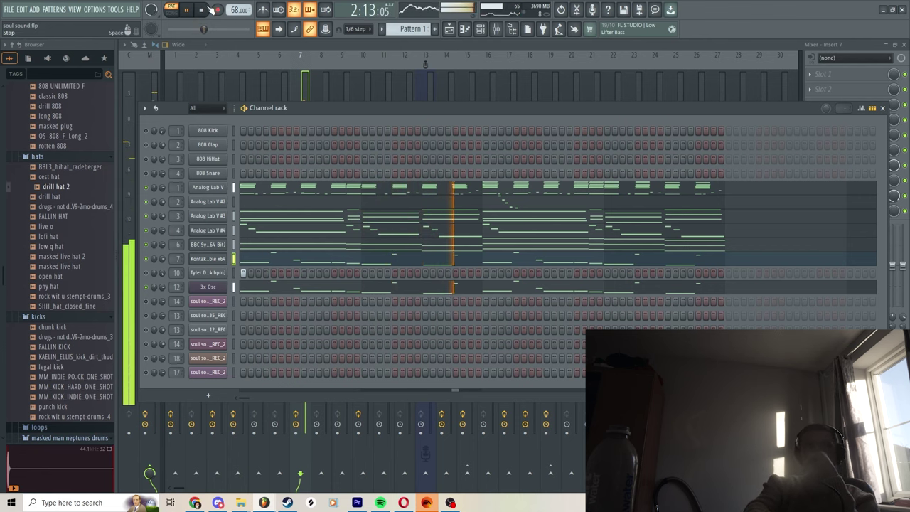
{"action": "left_click", "coordinate": [205, 12]}
- Check the drum loop sample's settings, collapse the browser, and play the pattern again
{"action": "left_click", "coordinate": [208, 273]}
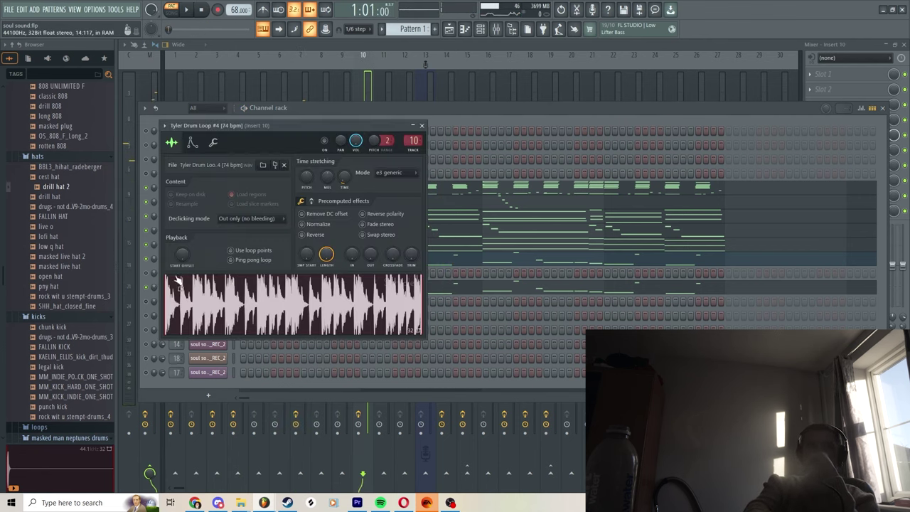
{"action": "key", "text": "Escape"}
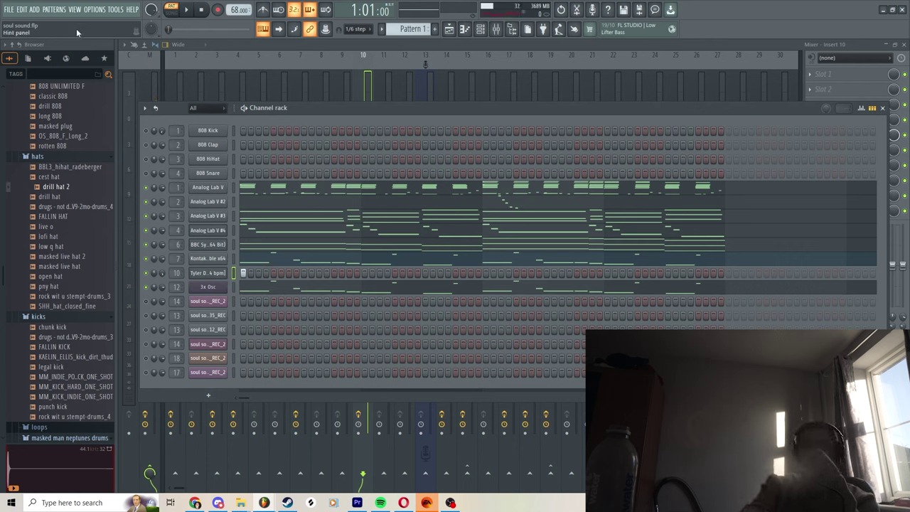
{"action": "left_click", "coordinate": [13, 45]}
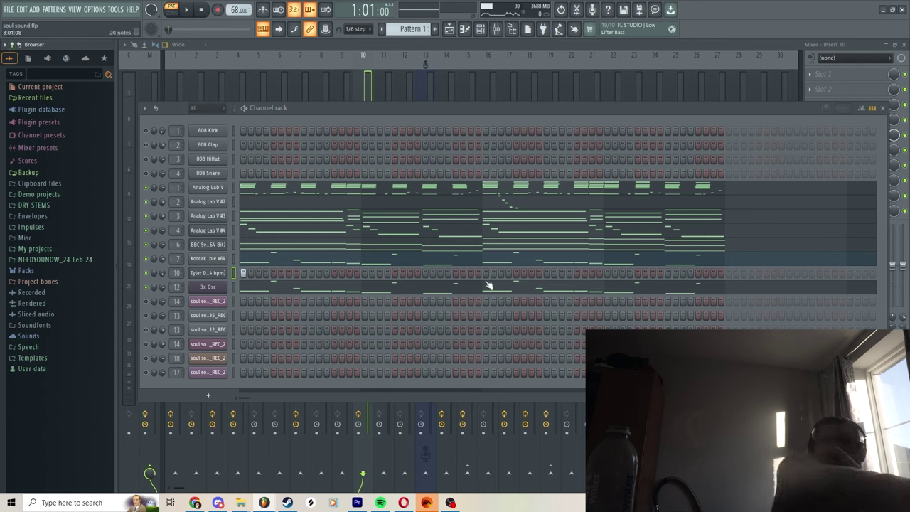
{"action": "key", "text": "z"}
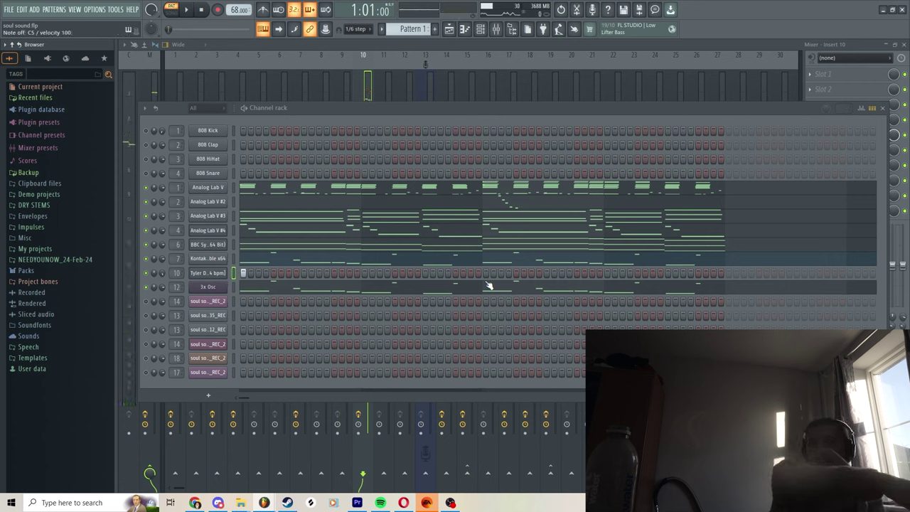
{"action": "key", "text": "space"}
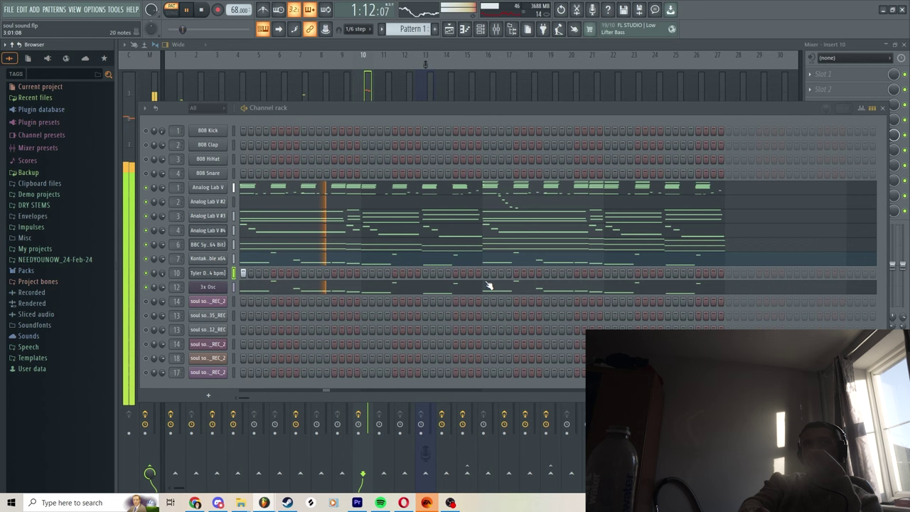
- Bring the playlist arrangement forward, move along its timeline, and stop playback
{"action": "left_click", "coordinate": [459, 34]}
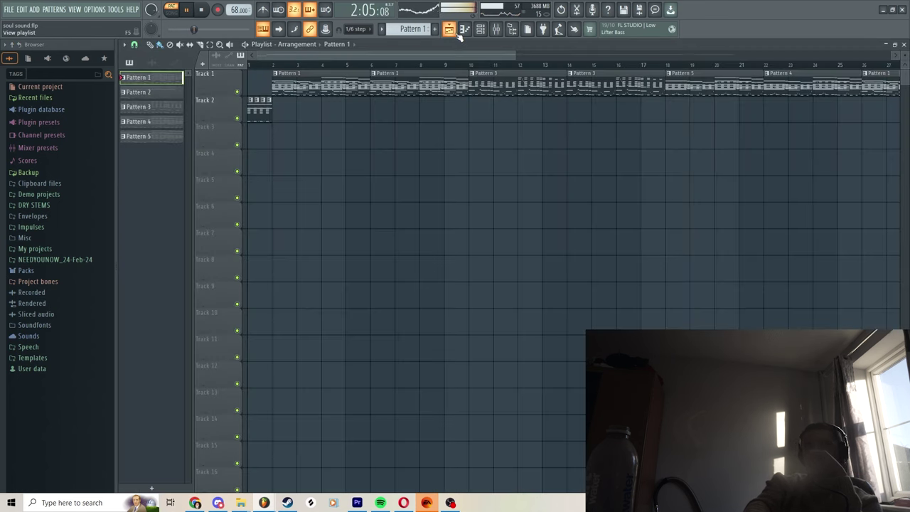
{"action": "left_click_drag", "start_coordinate": [510, 52], "coordinate": [633, 53]}
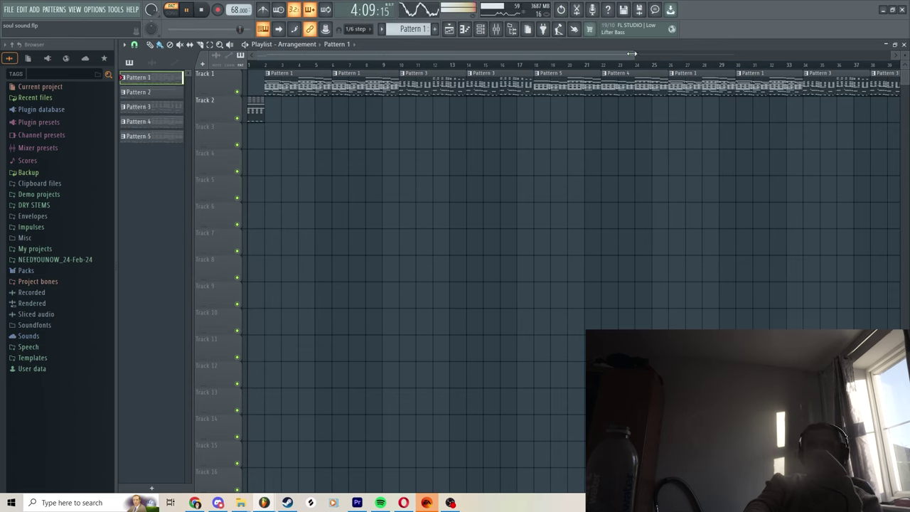
{"action": "key", "text": "space"}
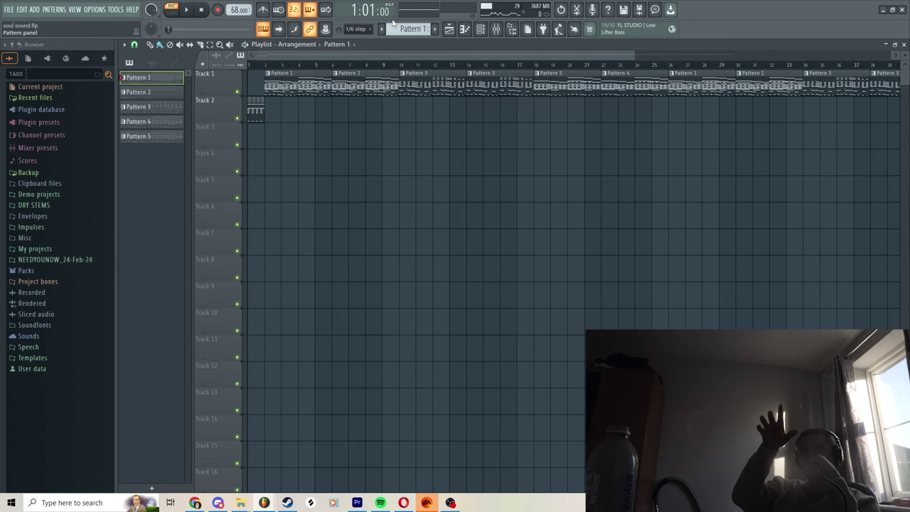
- Play Pattern 3 and view its Analog Lab V chords in the piano roll, then return to the playlist and stop
{"action": "left_click", "coordinate": [436, 88]}
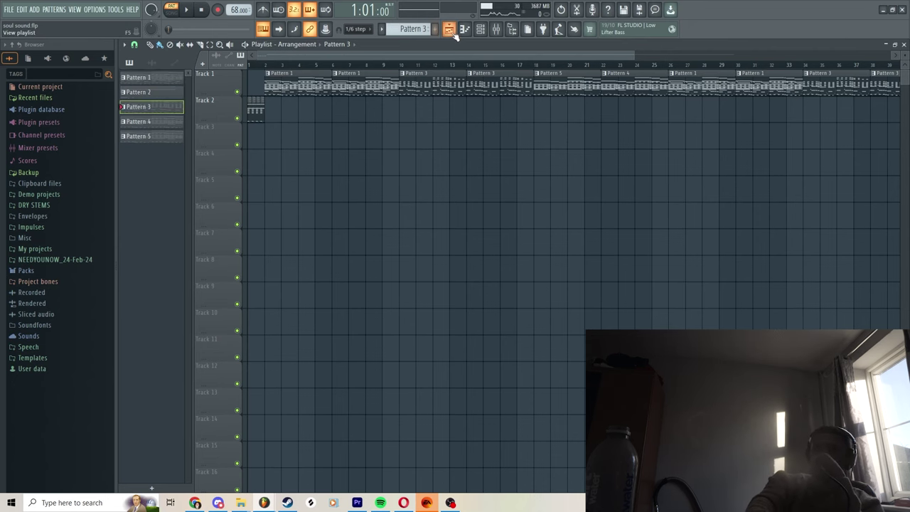
{"action": "left_click", "coordinate": [479, 30]}
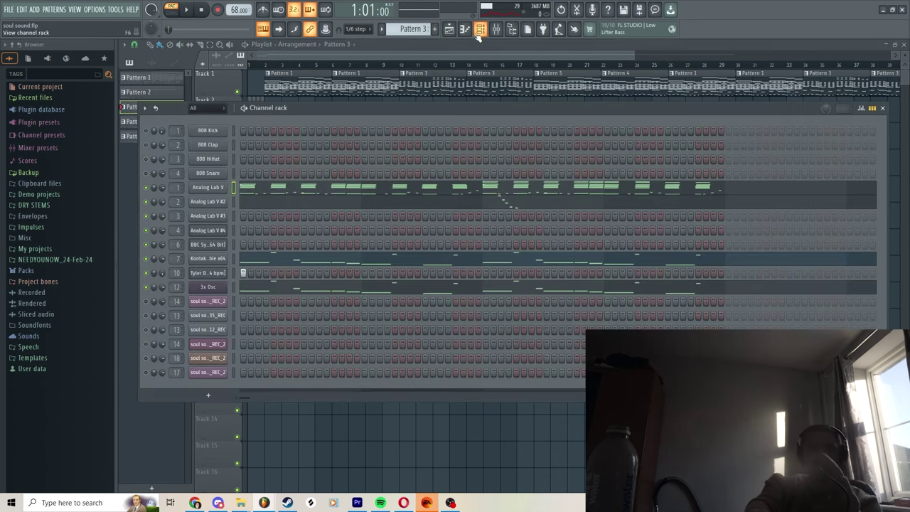
{"action": "left_click", "coordinate": [187, 10]}
{"action": "left_click", "coordinate": [344, 189]}
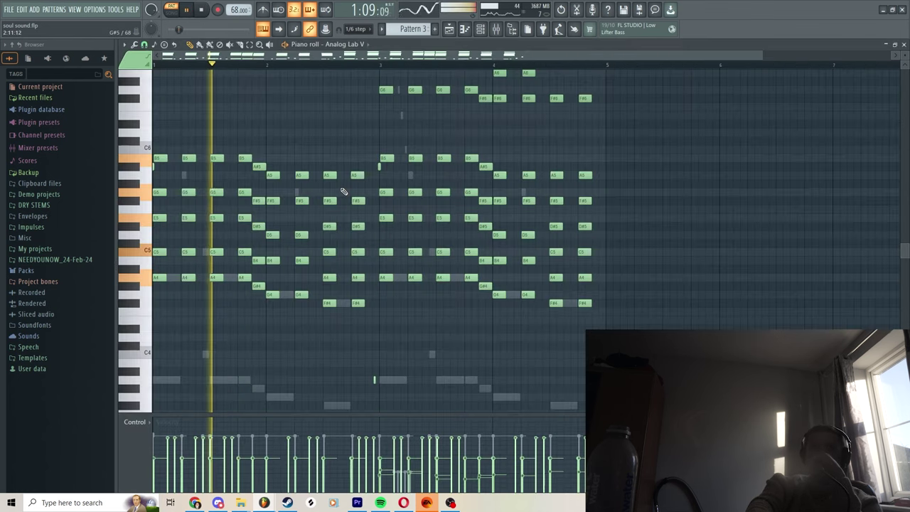
{"action": "key", "text": "F5"}
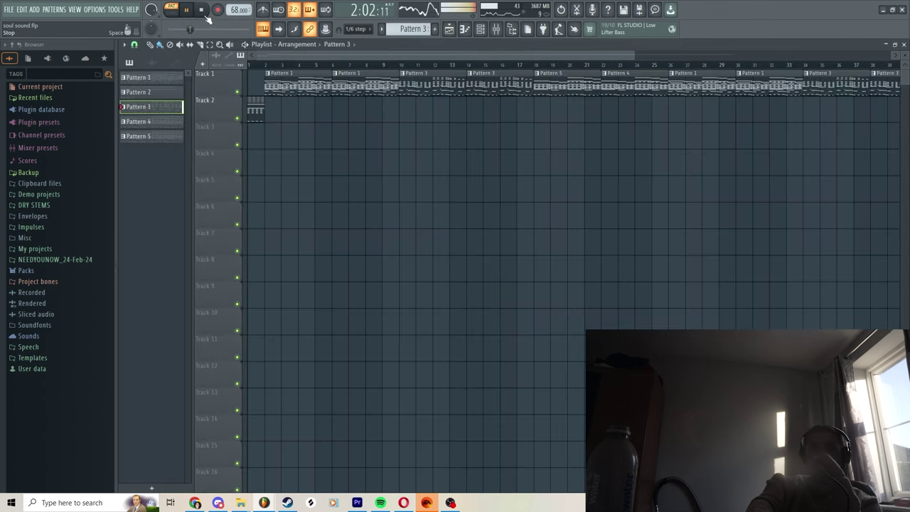
{"action": "left_click", "coordinate": [202, 10]}
- In SONG mode, play the arrangement from bar 9, stop, then move the song position back to bar 2
{"action": "left_click", "coordinate": [383, 65]}
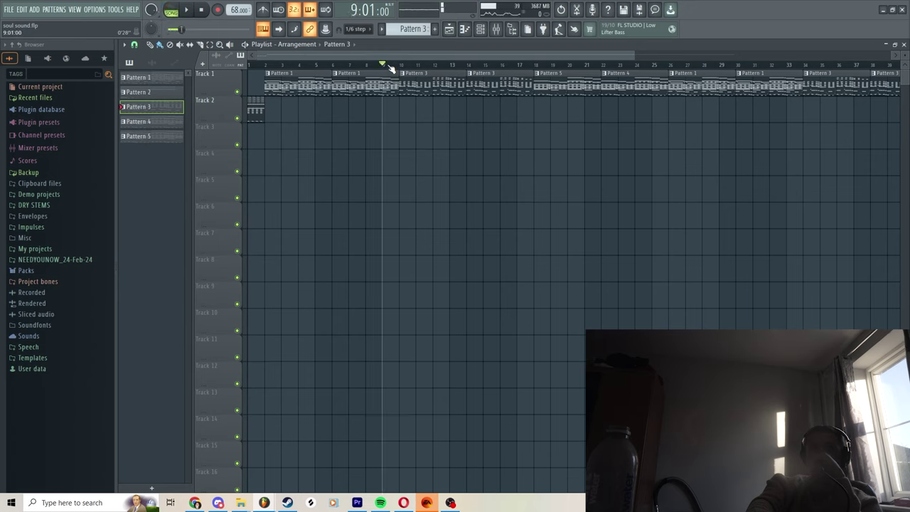
{"action": "left_click", "coordinate": [188, 11]}
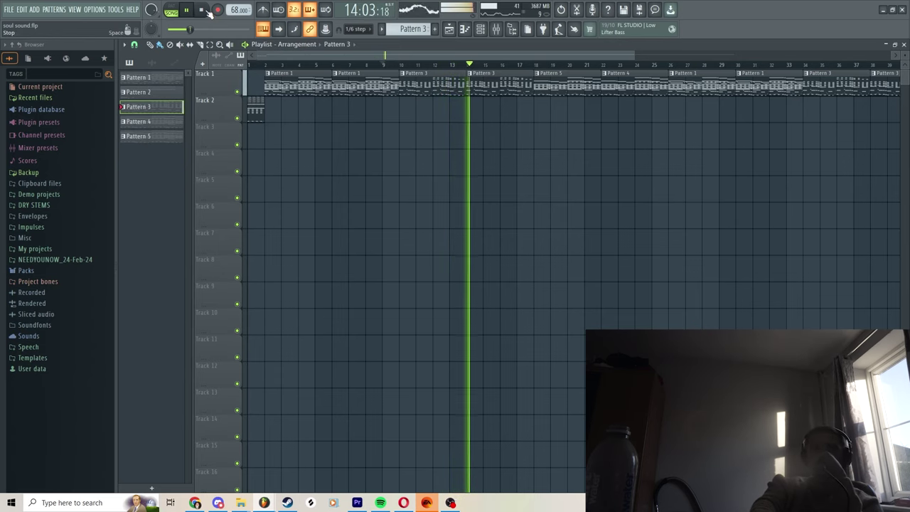
{"action": "left_click", "coordinate": [208, 10]}
{"action": "left_click", "coordinate": [299, 75]}
{"action": "left_click_drag", "start_coordinate": [281, 66], "coordinate": [266, 67]}
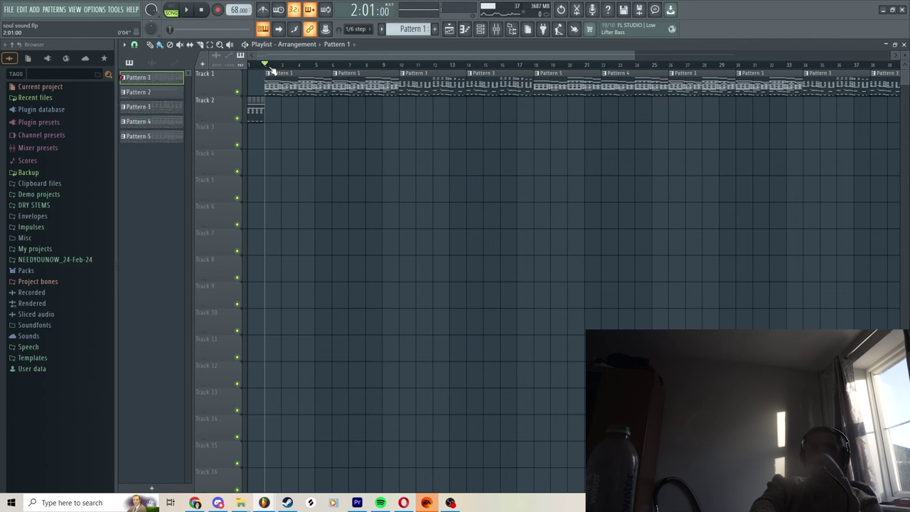
- Show Pattern 1's channels and open the Analog Lab V chords, spanning four bars, in the piano roll
{"action": "left_click", "coordinate": [480, 30]}
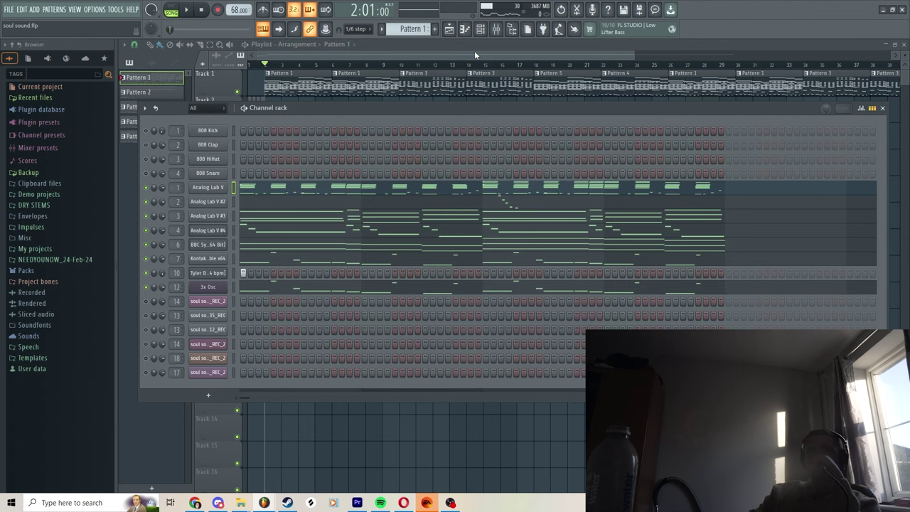
{"action": "left_click", "coordinate": [660, 195]}
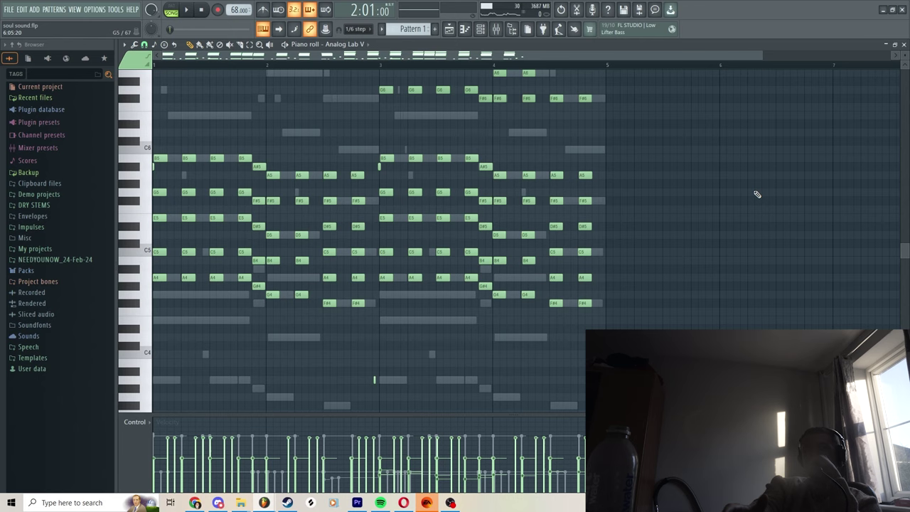